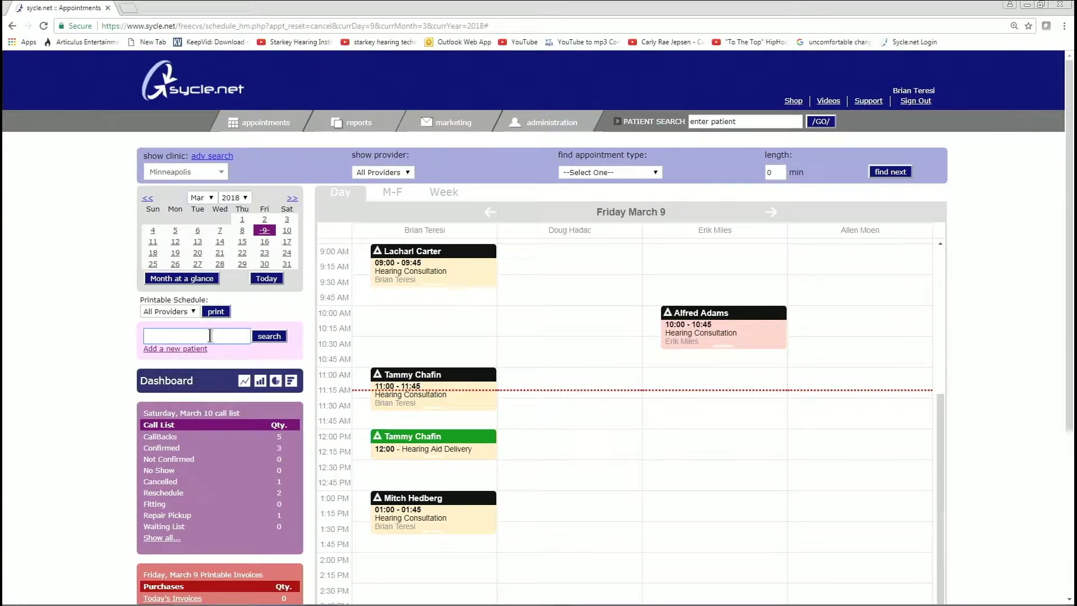
Search the clinic's patients for "a mo" from the schedule page
click(210, 336)
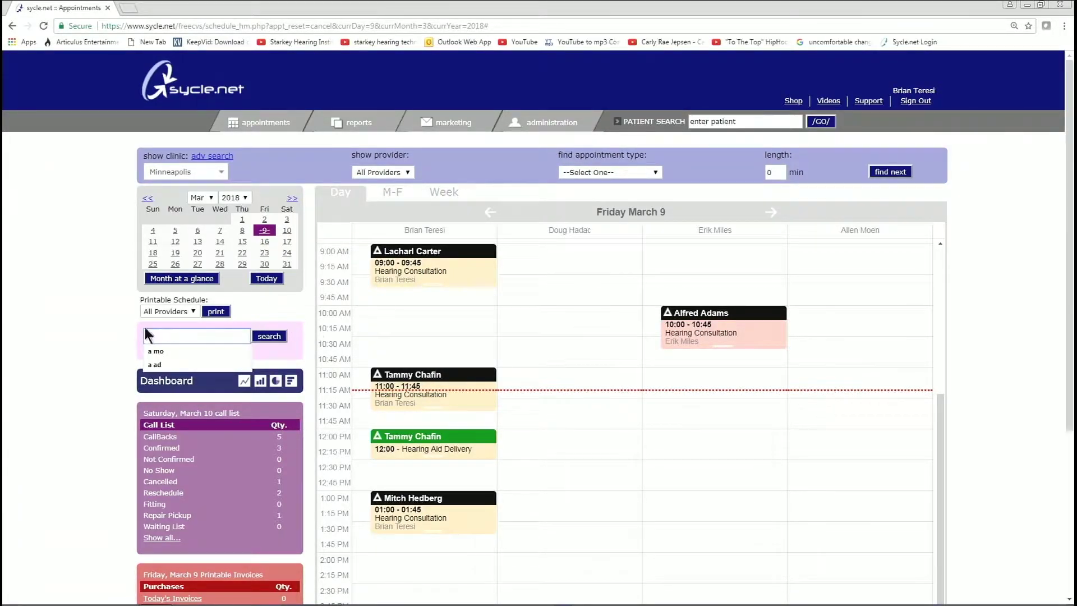
click(104, 336)
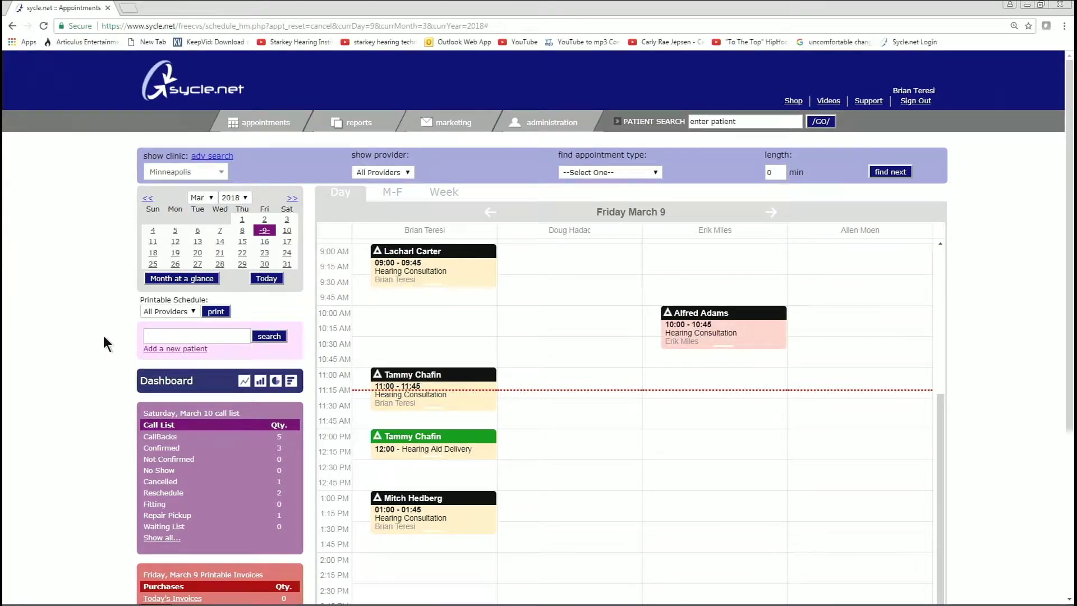
click(197, 335)
text(a m)
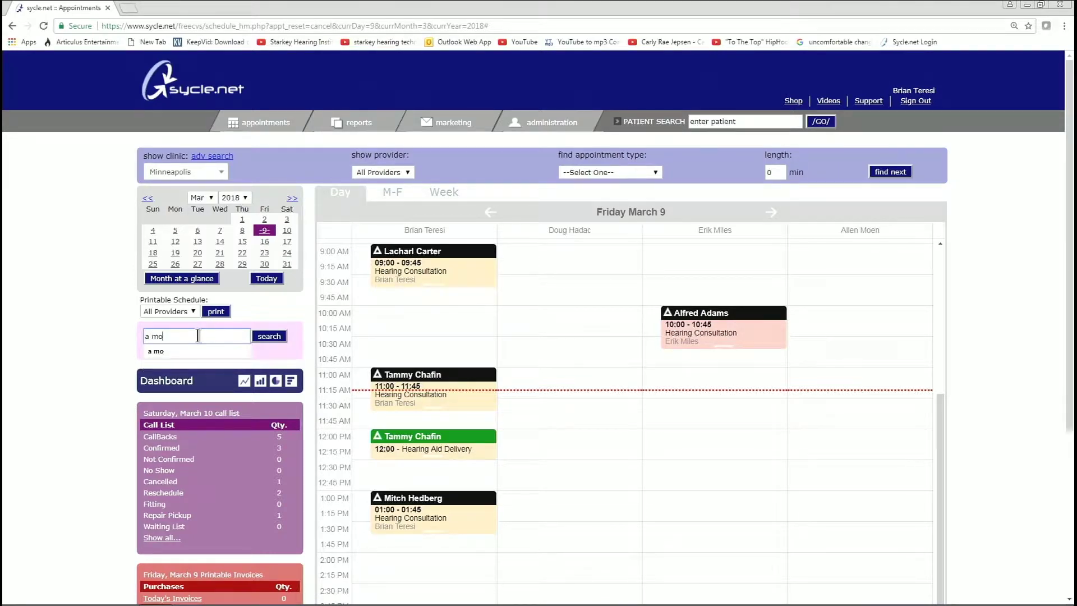
text(o)
key(Return)
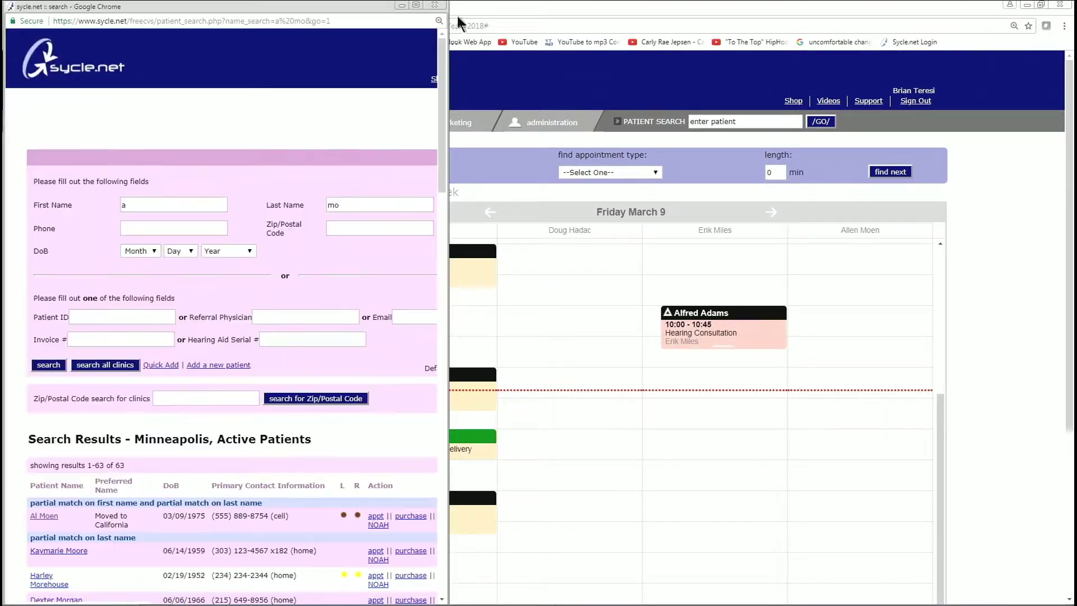
Open the summary of the patient matching both name parts, widen the window, and start a purchase from it
drag(447, 73, 492, 72)
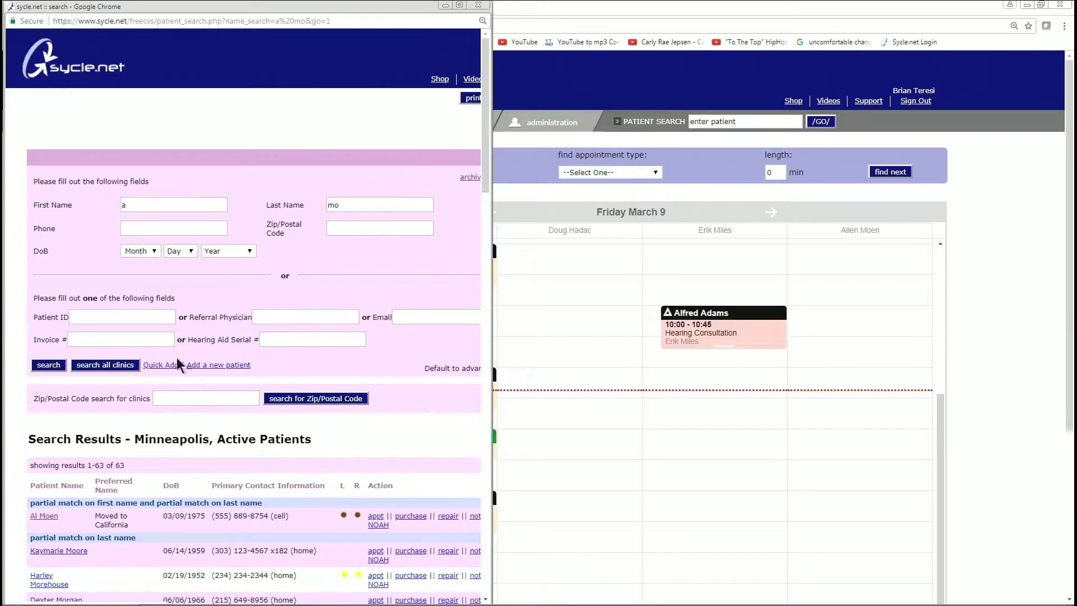
scroll(178, 364, down, 3)
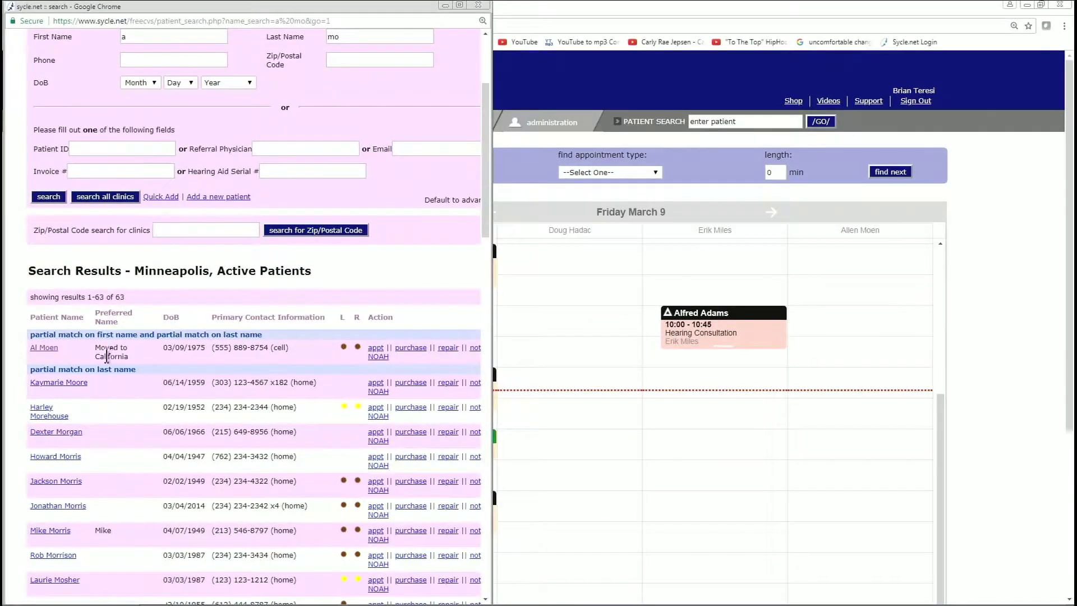
click(45, 349)
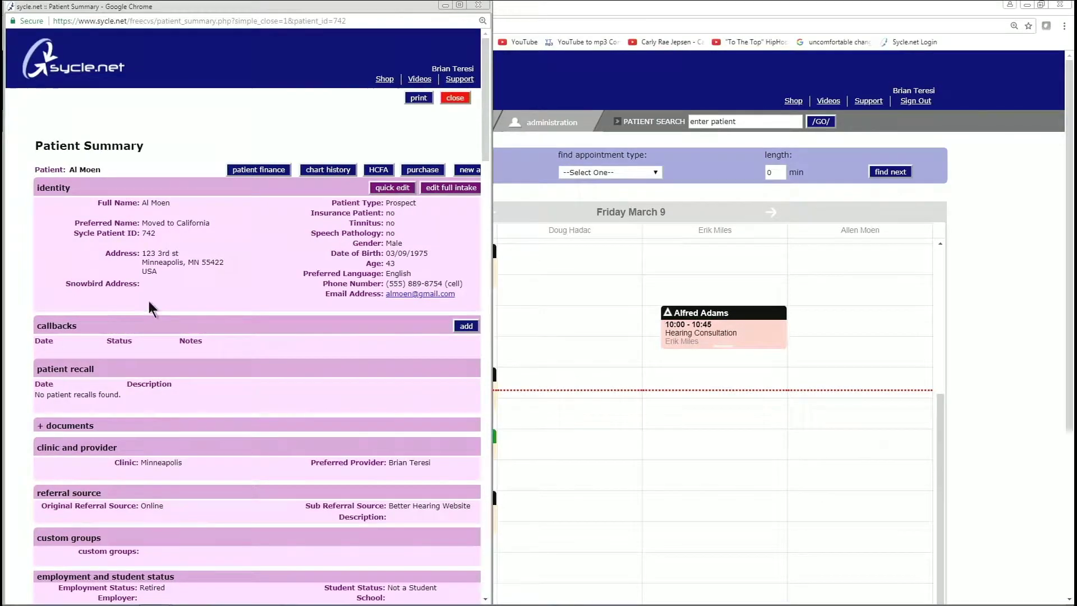
drag(492, 285, 612, 296)
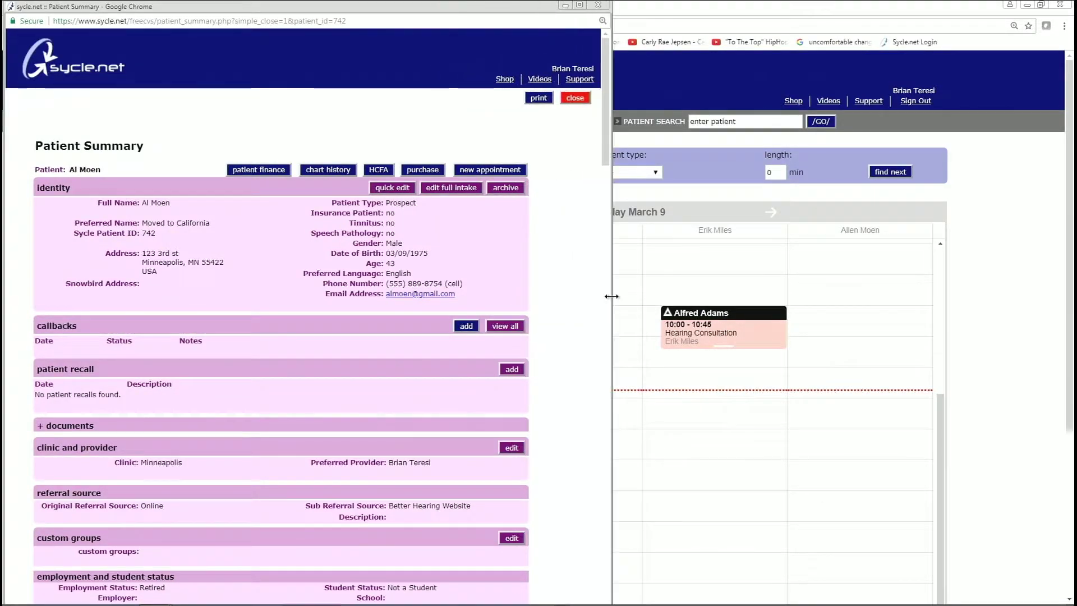
click(413, 169)
click(420, 169)
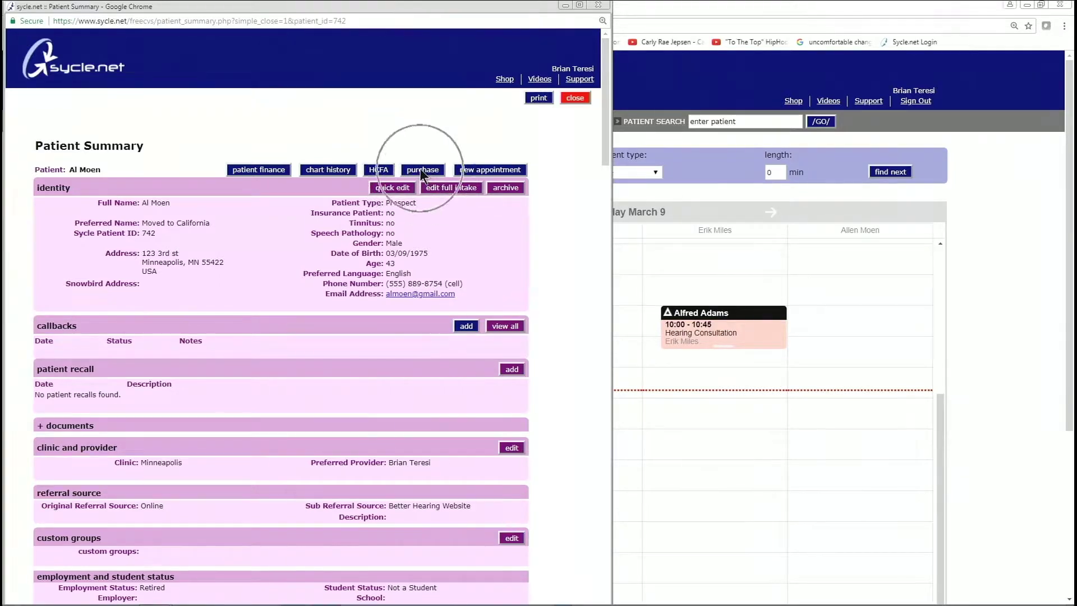
click(420, 170)
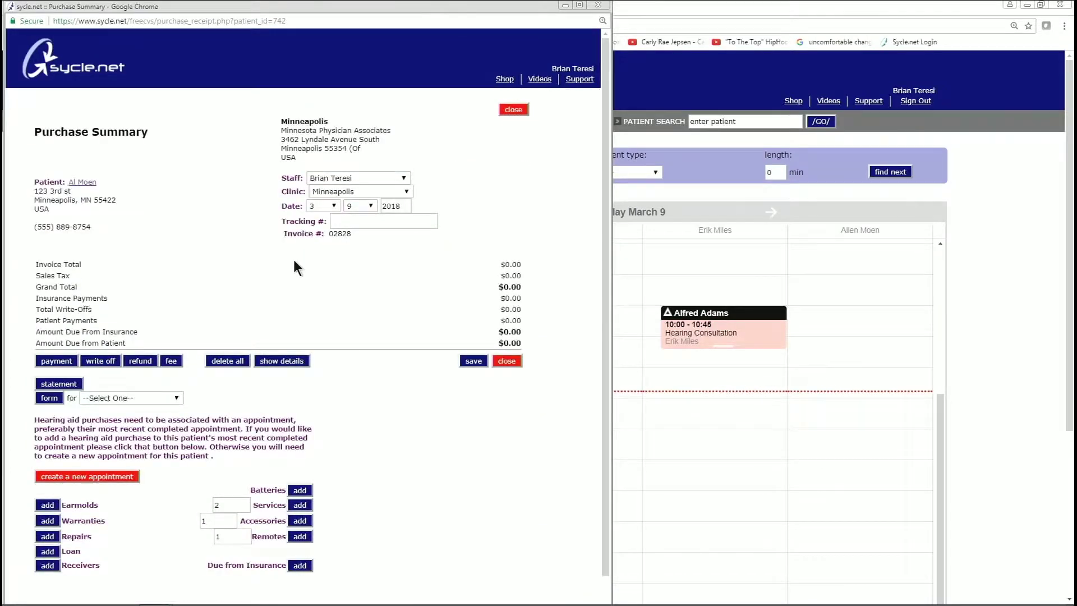
Review the purchase summary's heading, its hearing aid appointment notice and its item categories, and close the window
drag(35, 132, 171, 140)
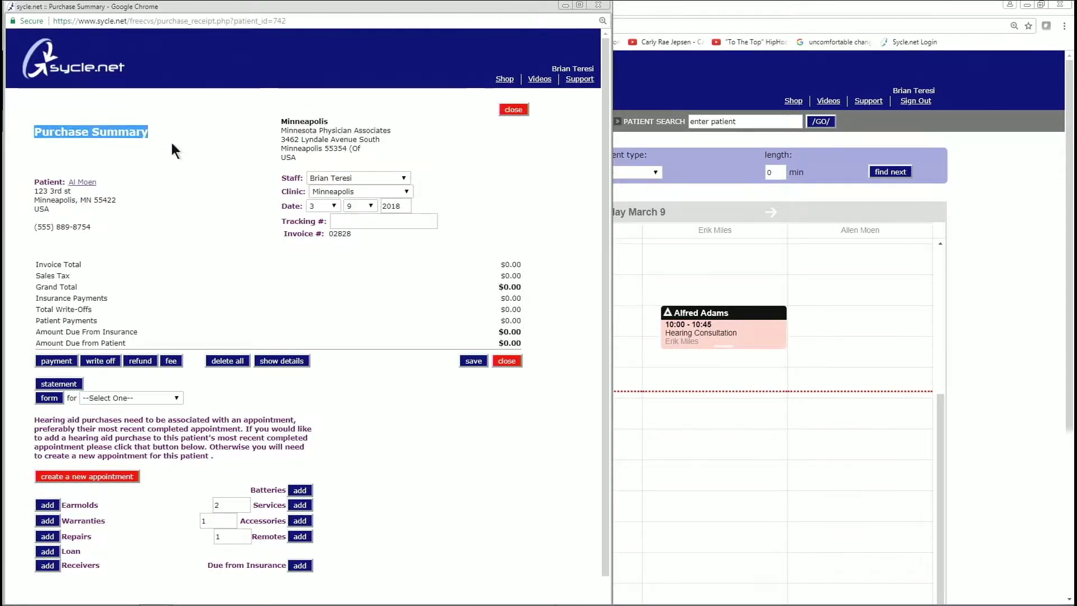
click(222, 251)
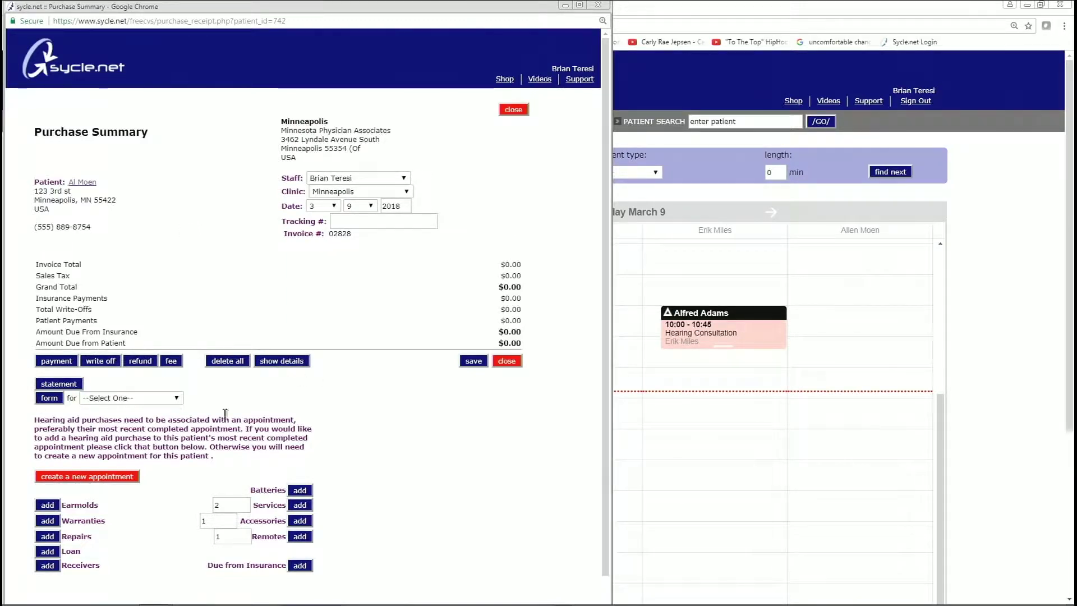
scroll(24, 348, down, 1)
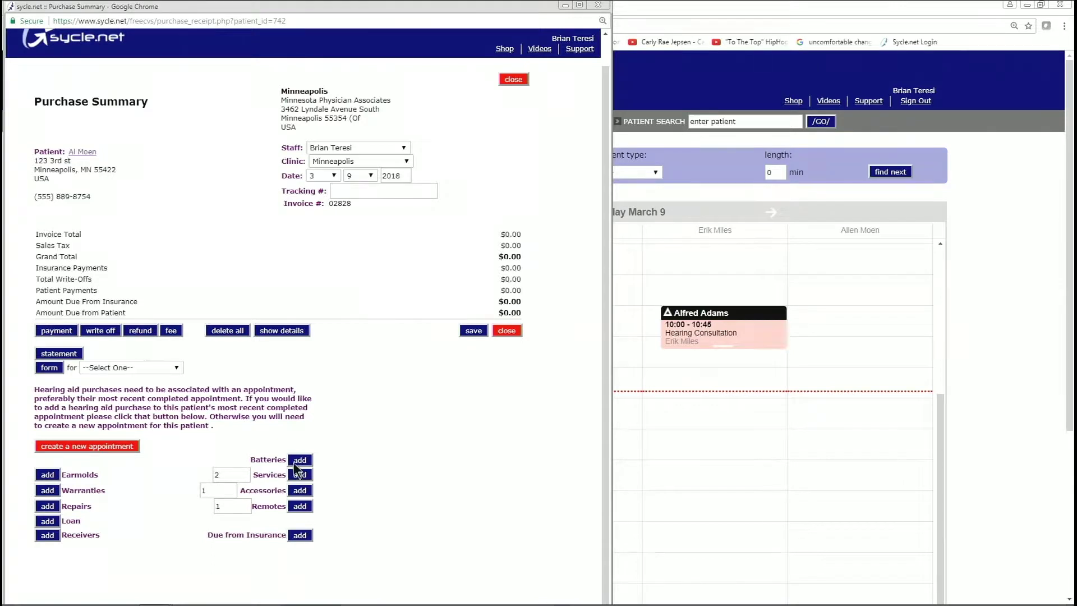
drag(35, 389, 218, 426)
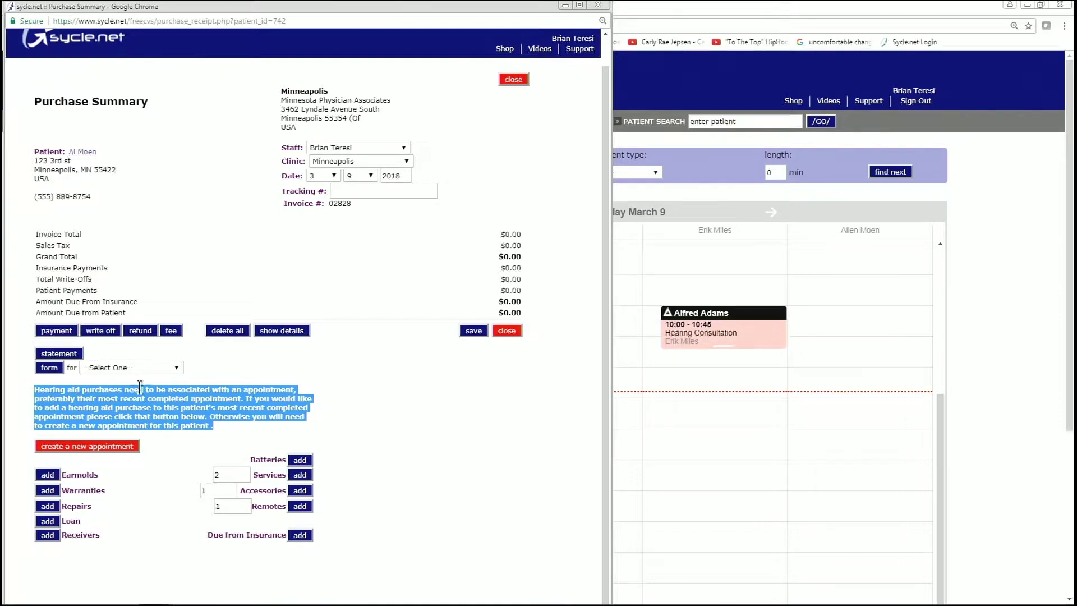
click(222, 423)
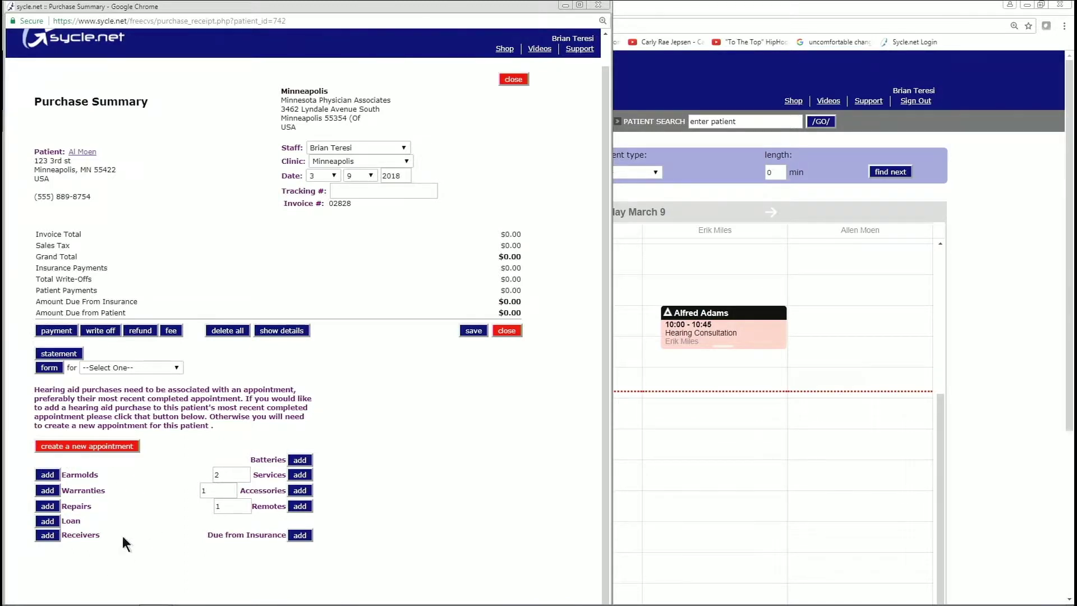
click(598, 4)
Run the patient search for "a mo" again from the schedule page
key(BackSpace)
key(BackSpace)
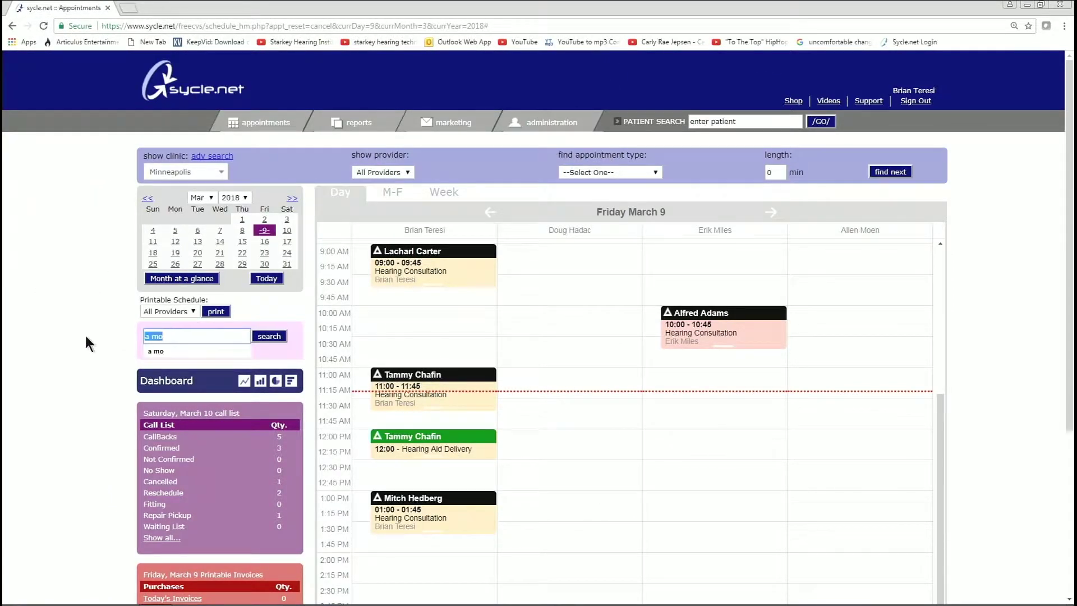
text(mo)
click(270, 336)
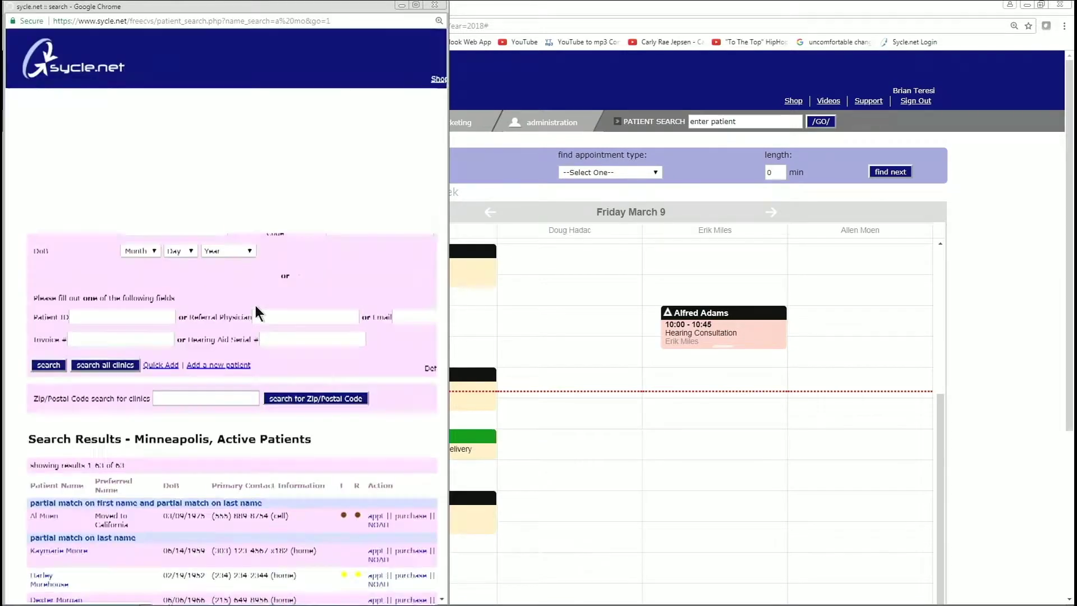
Widen the search results window and start a purchase directly from the row of the patient matching both name parts
scroll(236, 393, down, 3)
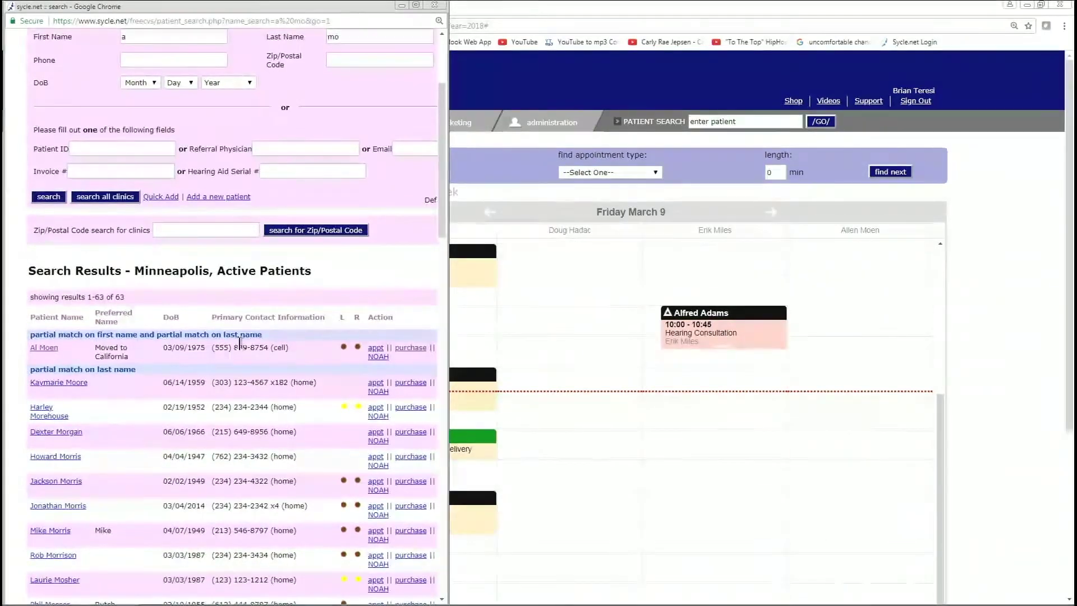
mouse_move(344, 348)
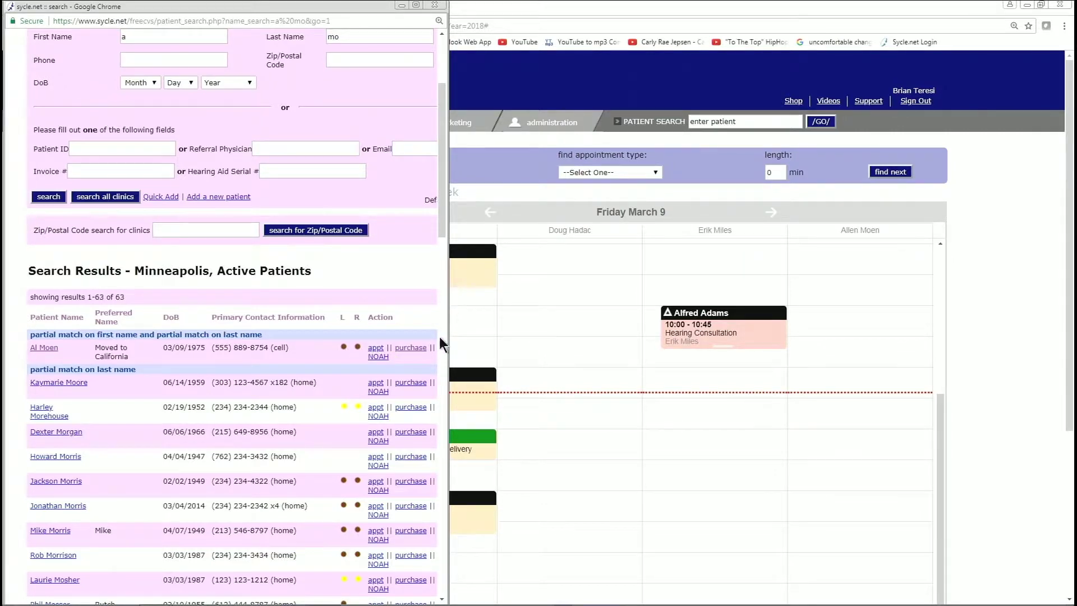
drag(447, 334, 594, 336)
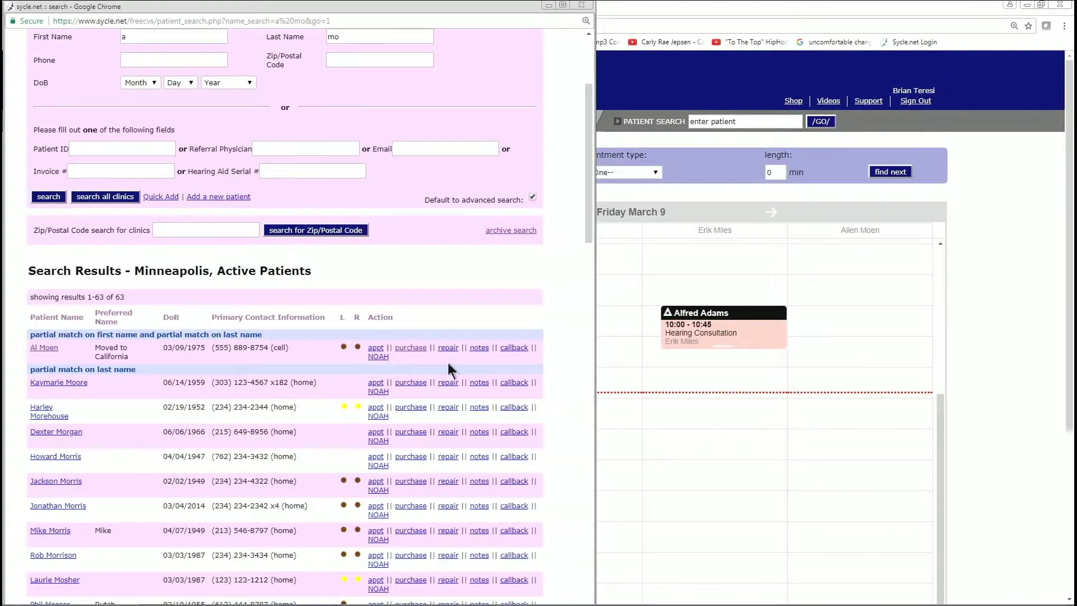
click(408, 349)
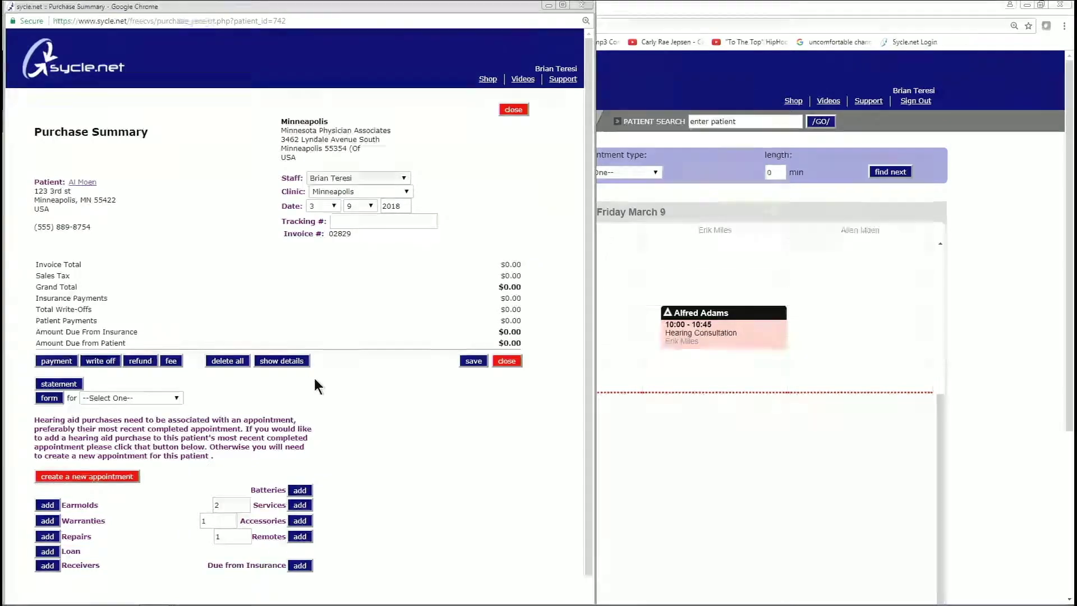
Start adding batteries to the purchase and maximize the Battery Purchase window
scroll(315, 378, down, 1)
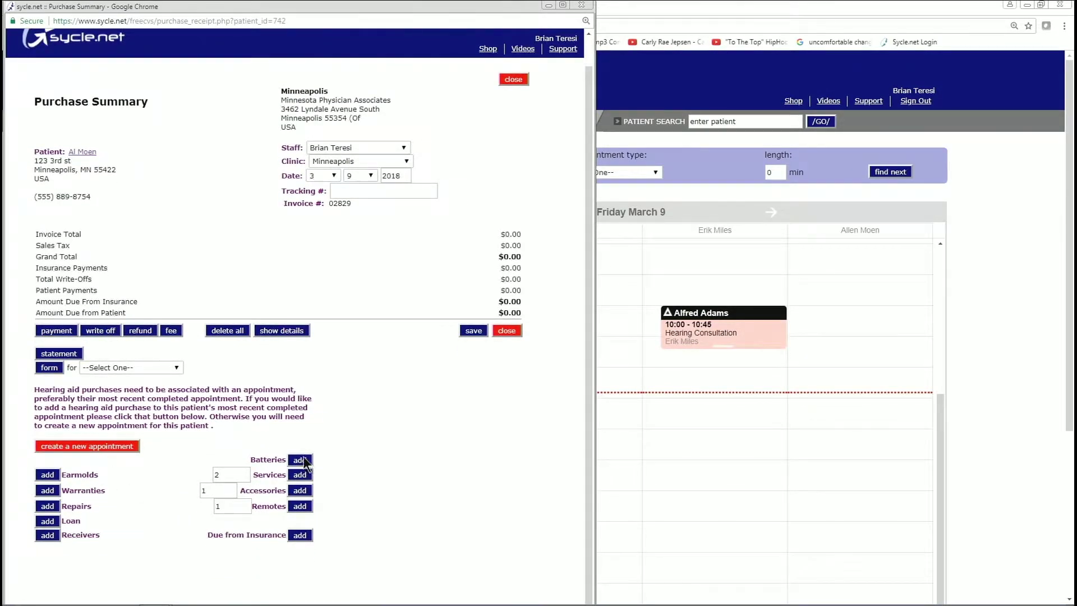
click(263, 458)
drag(99, 475, 62, 506)
click(79, 521)
click(299, 461)
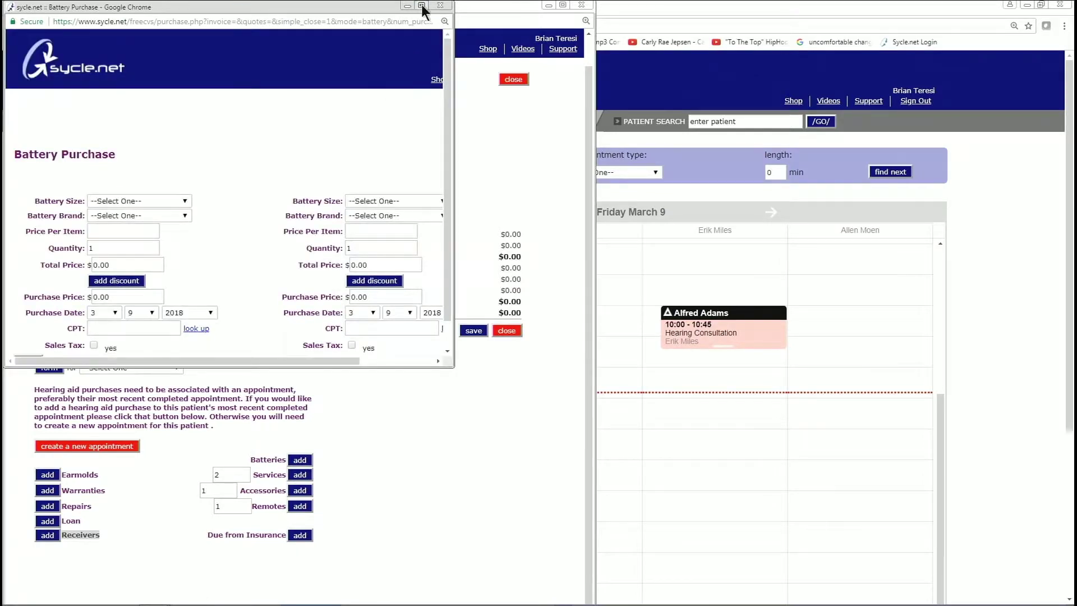
click(421, 5)
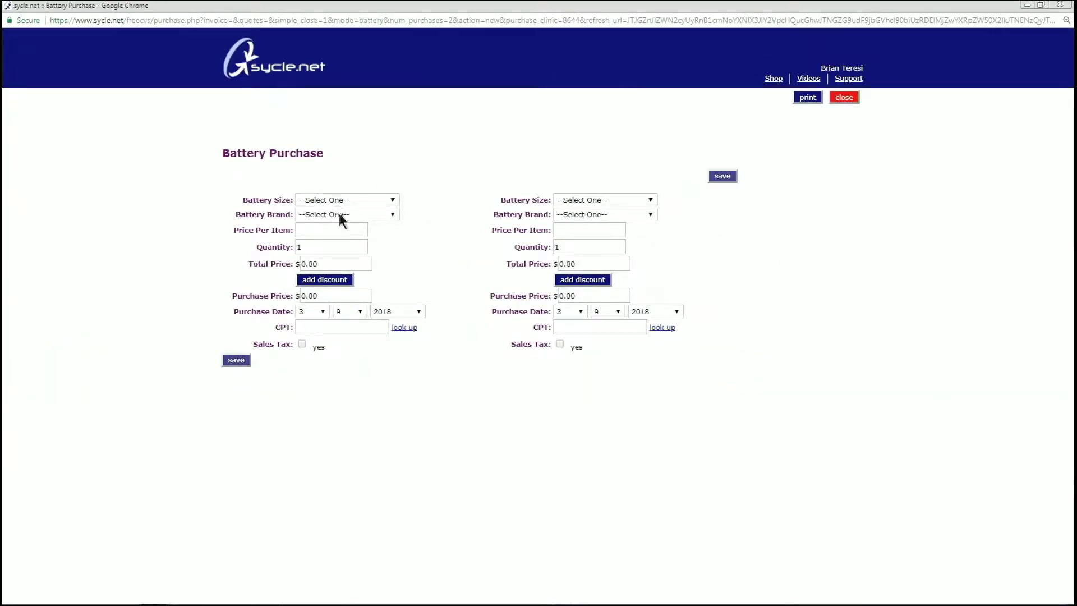
Set the first battery item's size to 312 and its brand to Starkey 8 pack
click(274, 153)
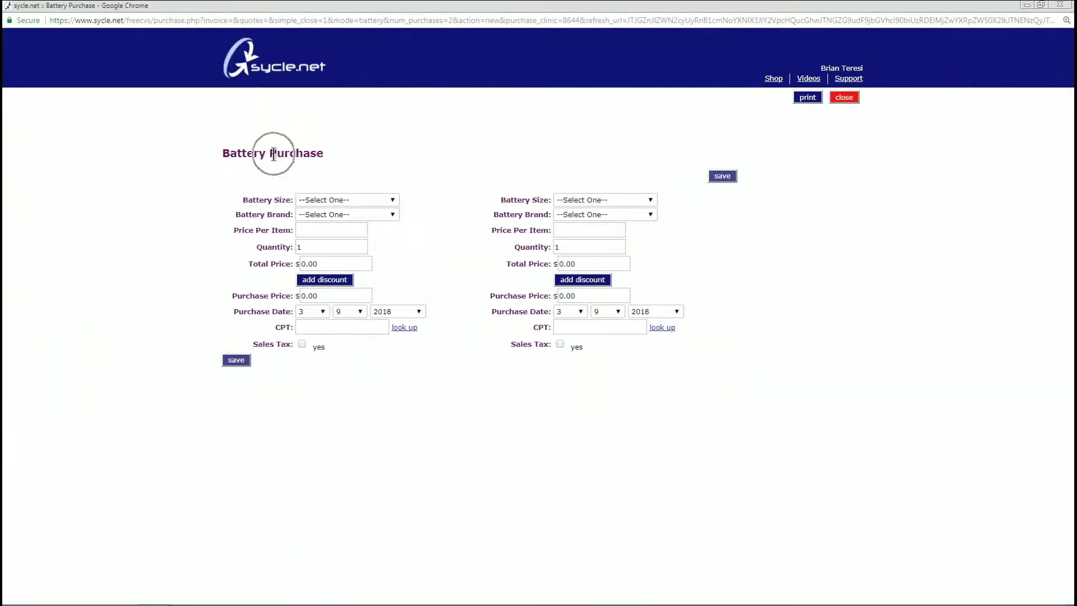
click(391, 203)
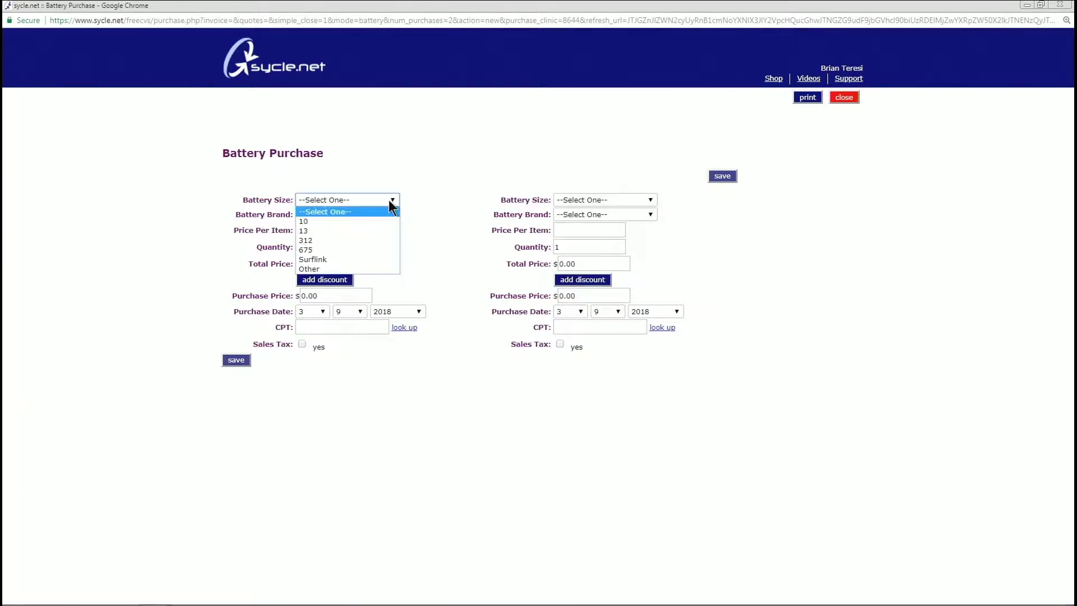
click(347, 240)
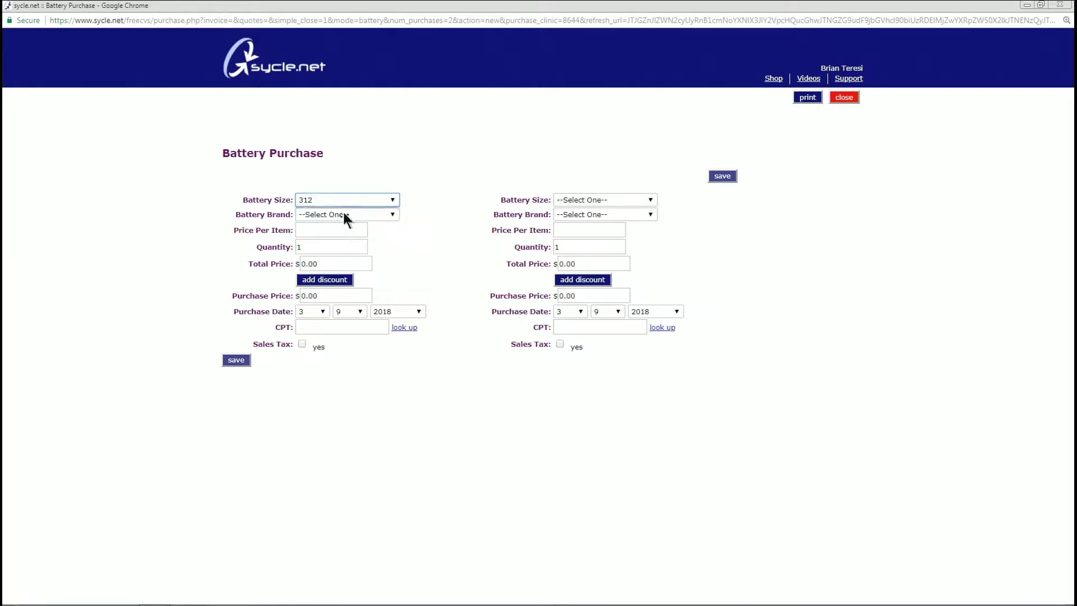
click(391, 215)
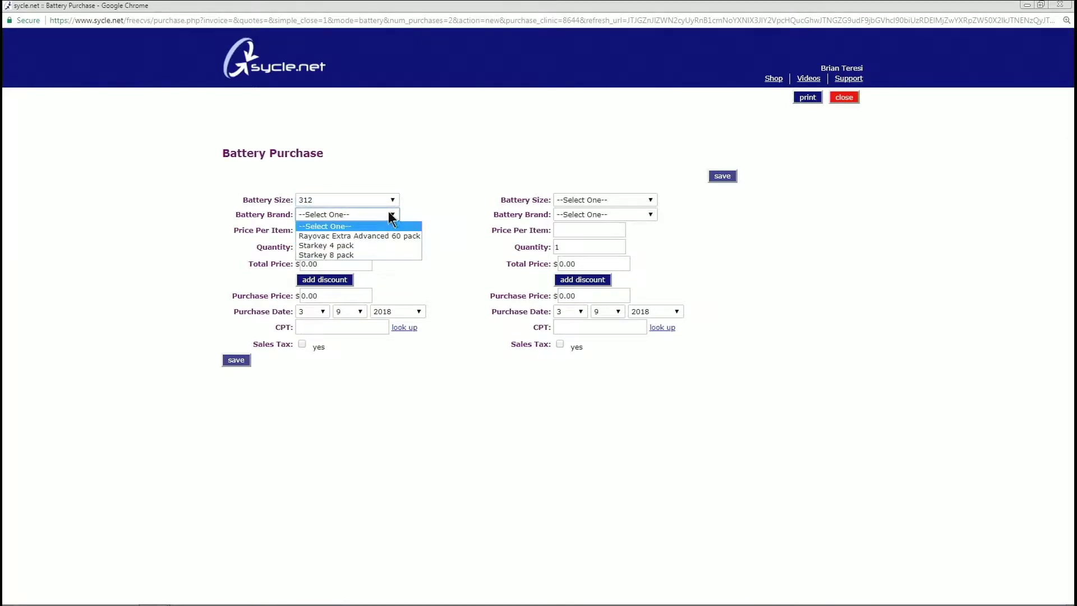
click(359, 256)
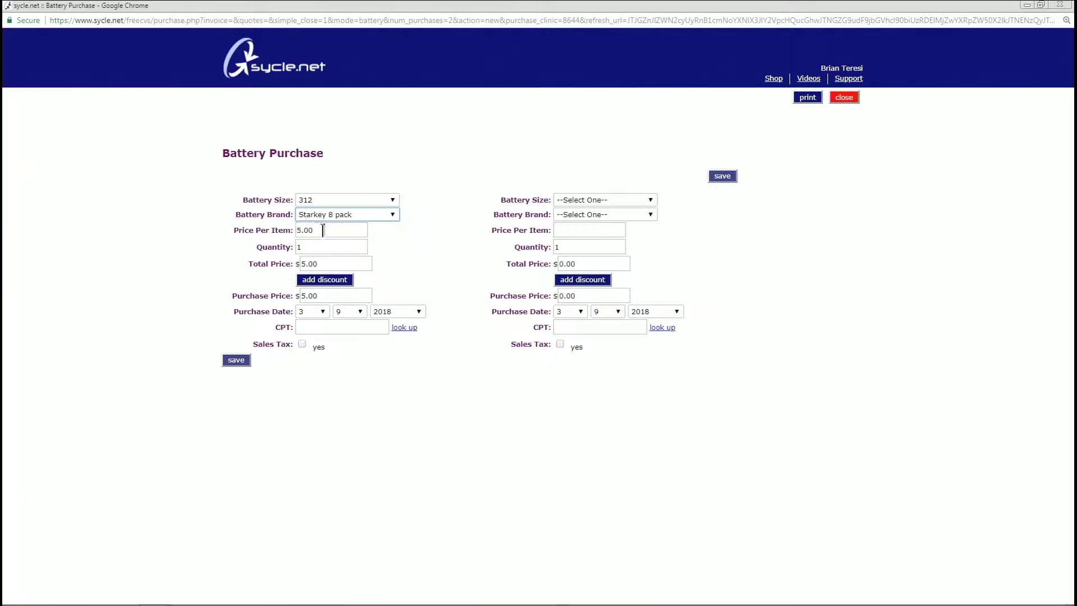
Set the first battery item's quantity to 3
drag(308, 247, 291, 249)
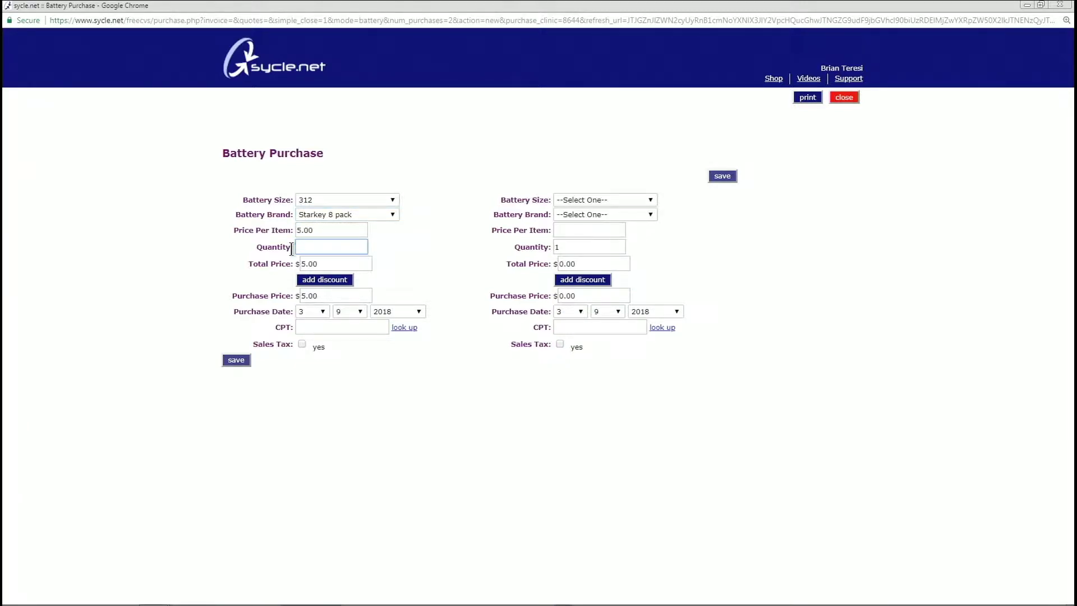
text(3)
click(291, 249)
drag(302, 249, 277, 248)
click(277, 260)
click(317, 247)
drag(287, 247, 314, 247)
Add a "Buy 2 Get One Free!" discount of $5 to the first battery item
click(321, 280)
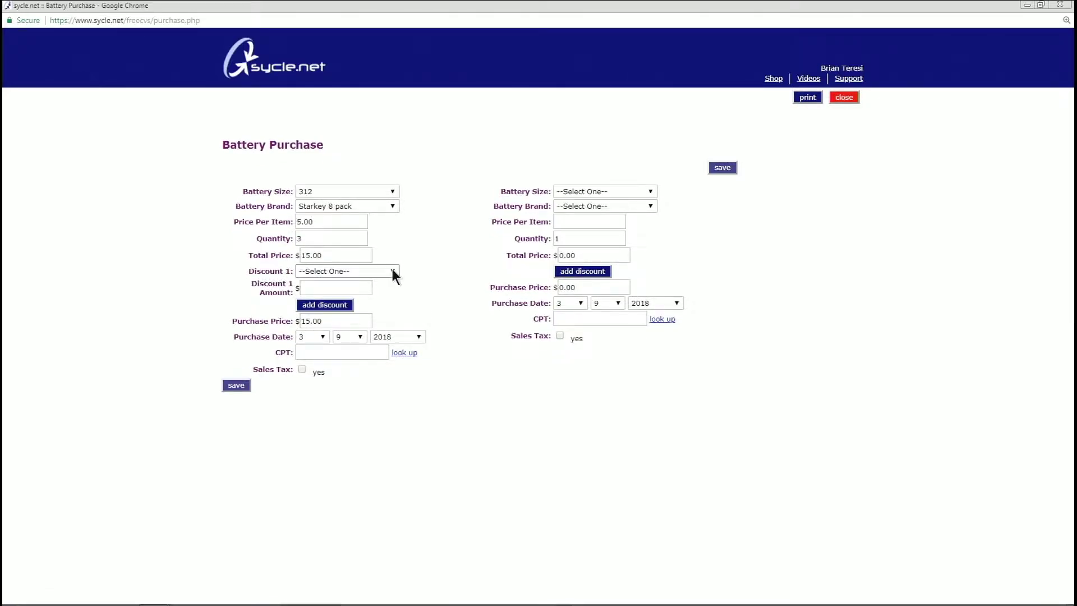
click(395, 272)
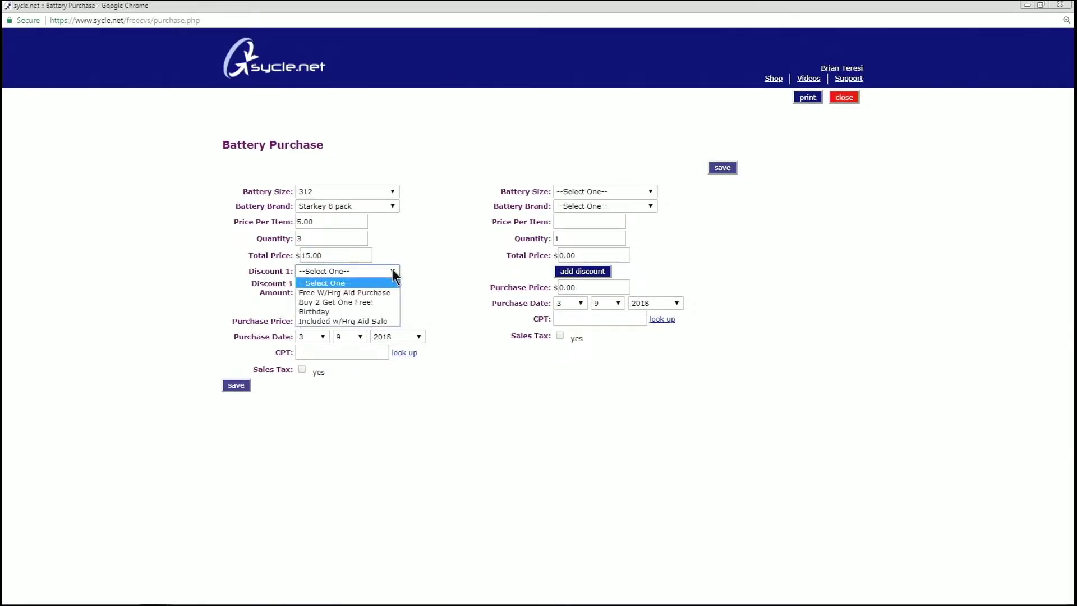
click(356, 301)
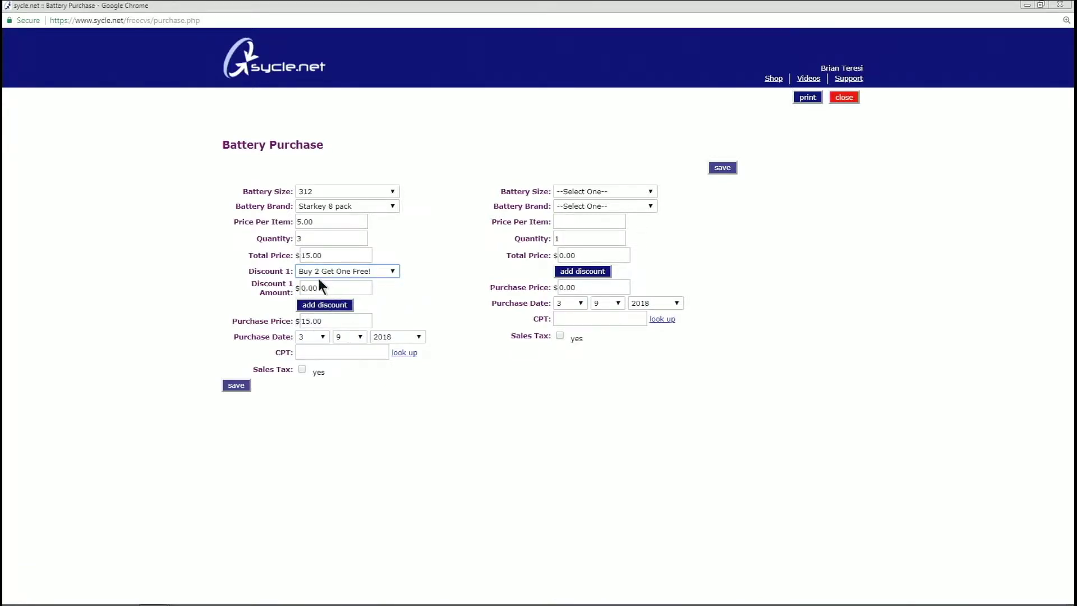
key(Tab)
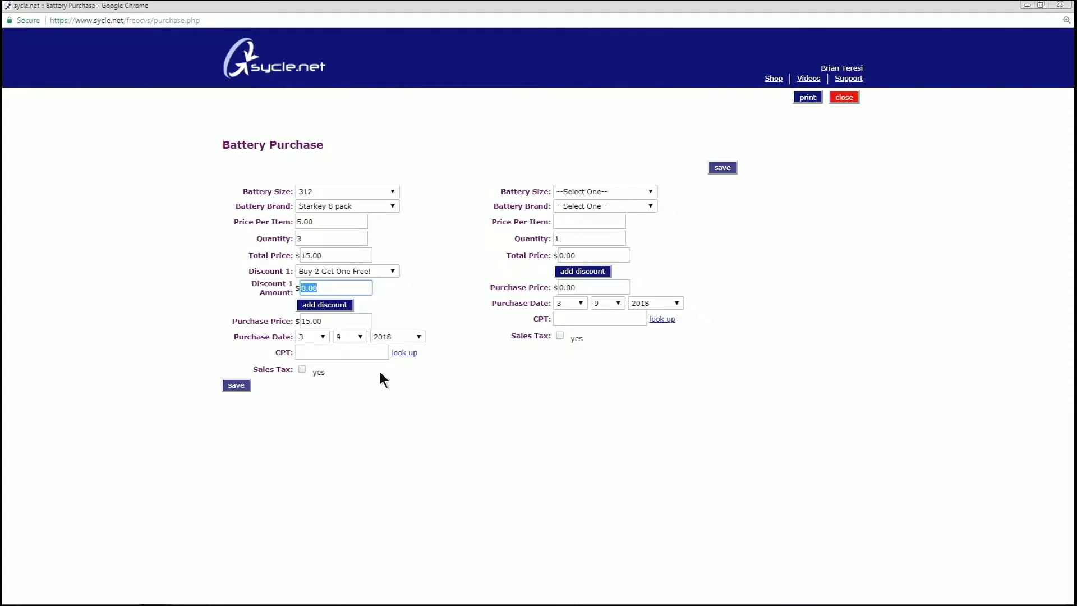
text(5)
key(Tab)
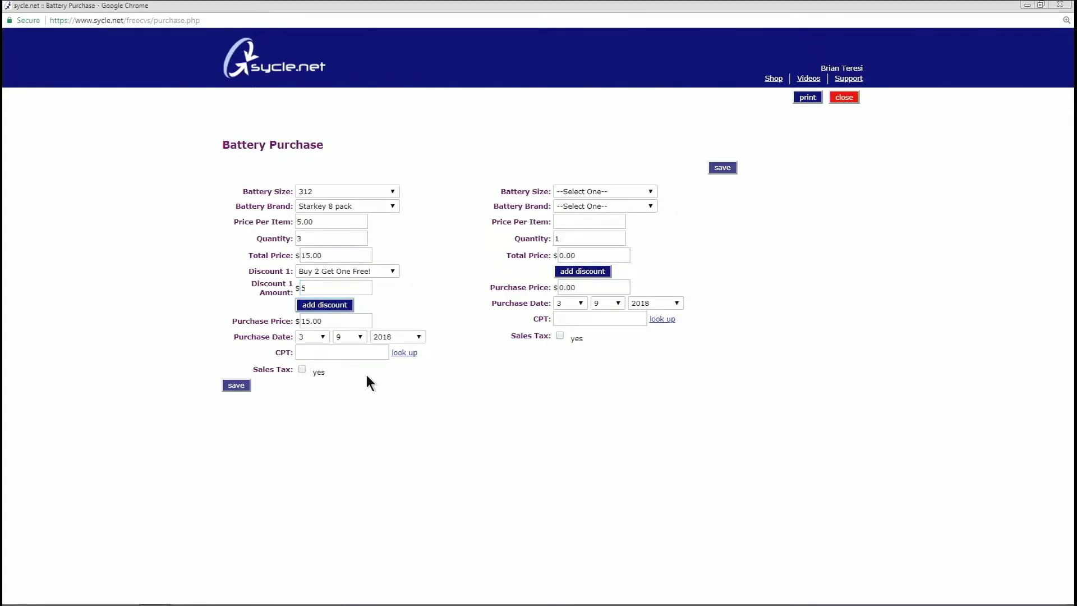
Update the first battery item's purchase price to include the discount and save the battery purchase
click(324, 256)
click(303, 351)
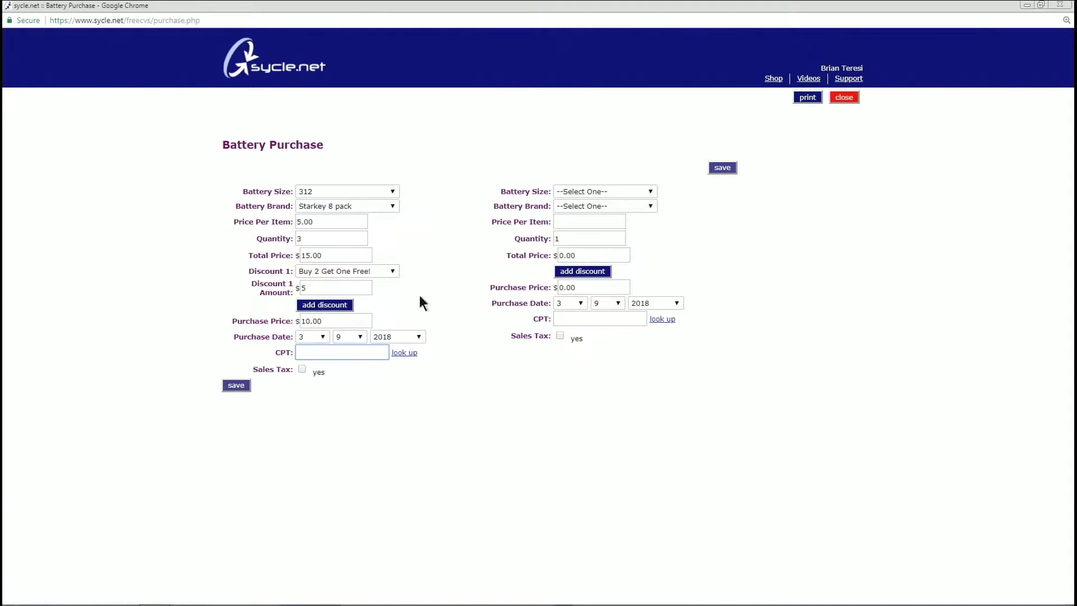
click(234, 386)
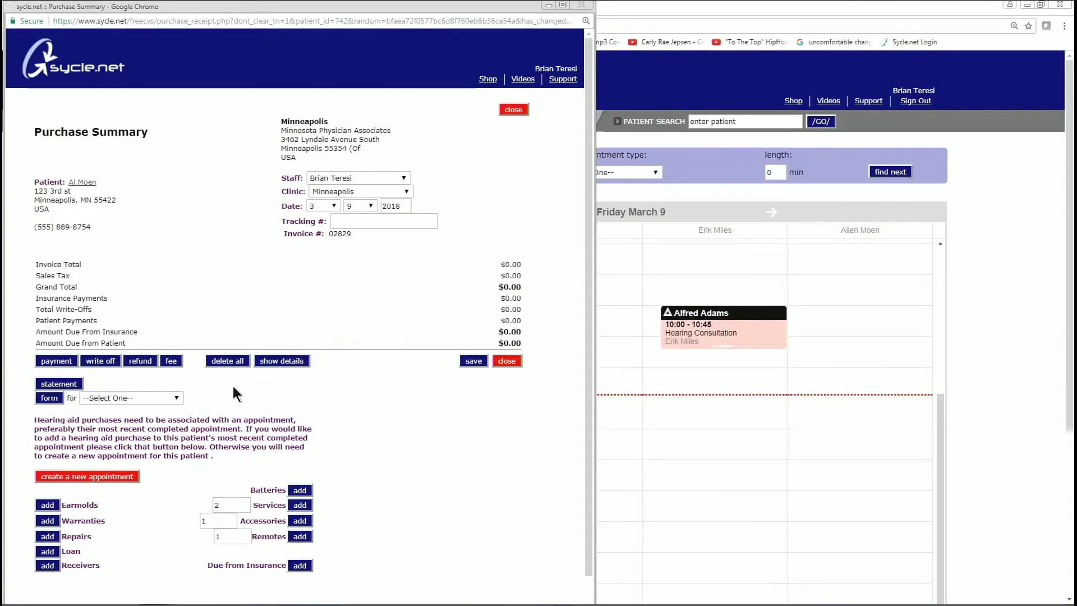
Check the battery line and the unsaved-changes notice in the purchase summary, and save the purchase
drag(35, 278, 516, 287)
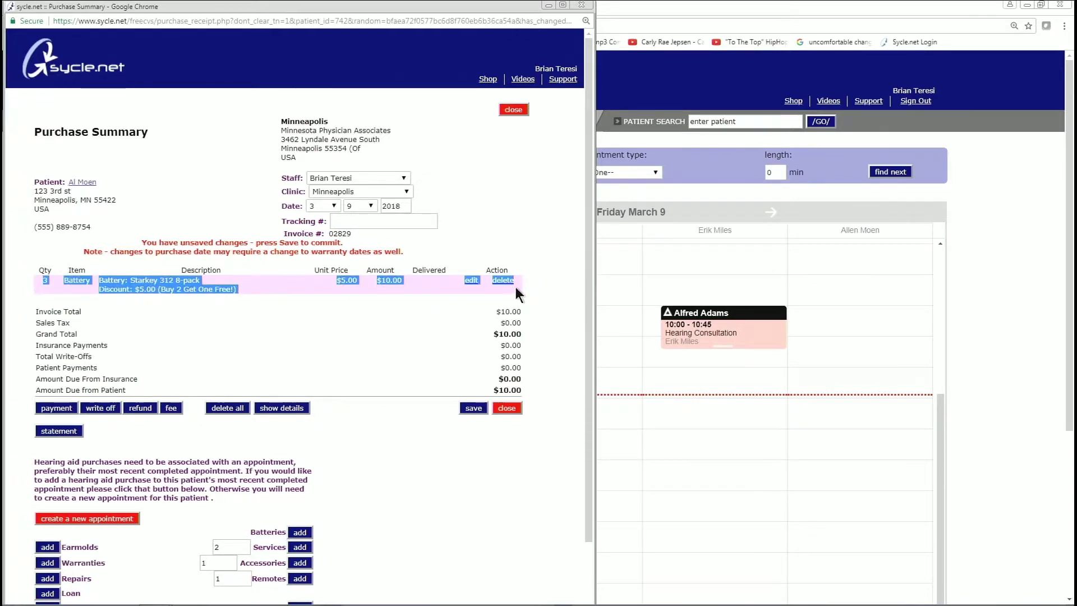
click(246, 310)
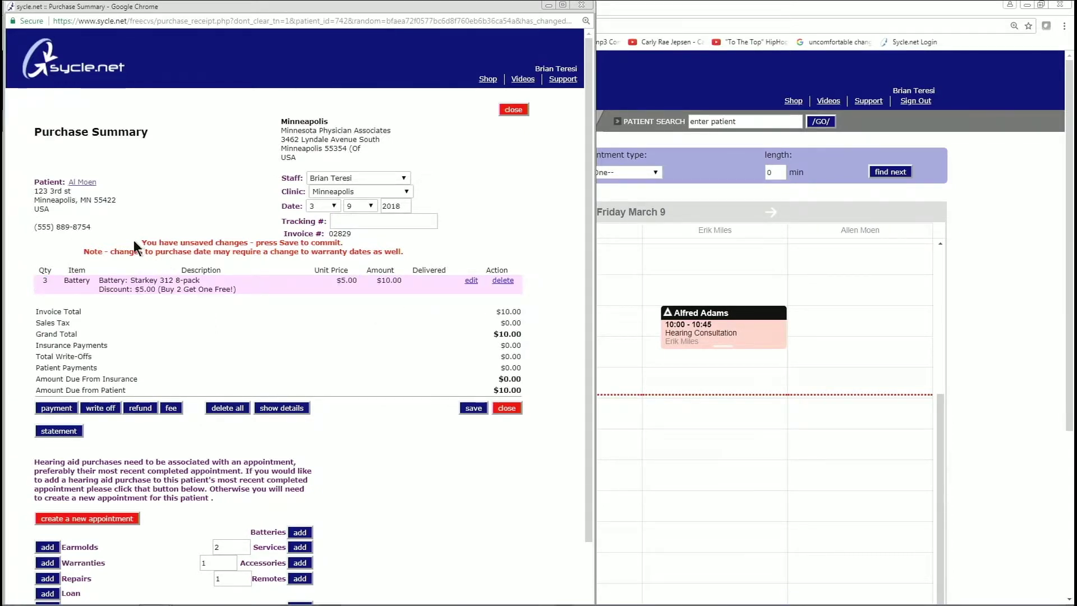
drag(141, 241, 401, 257)
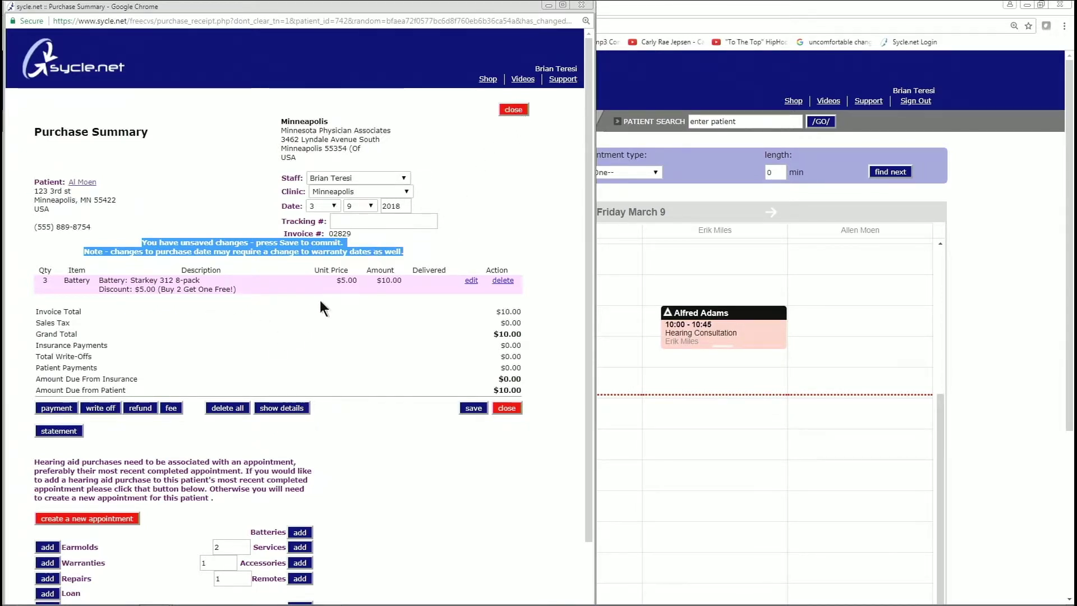
click(403, 250)
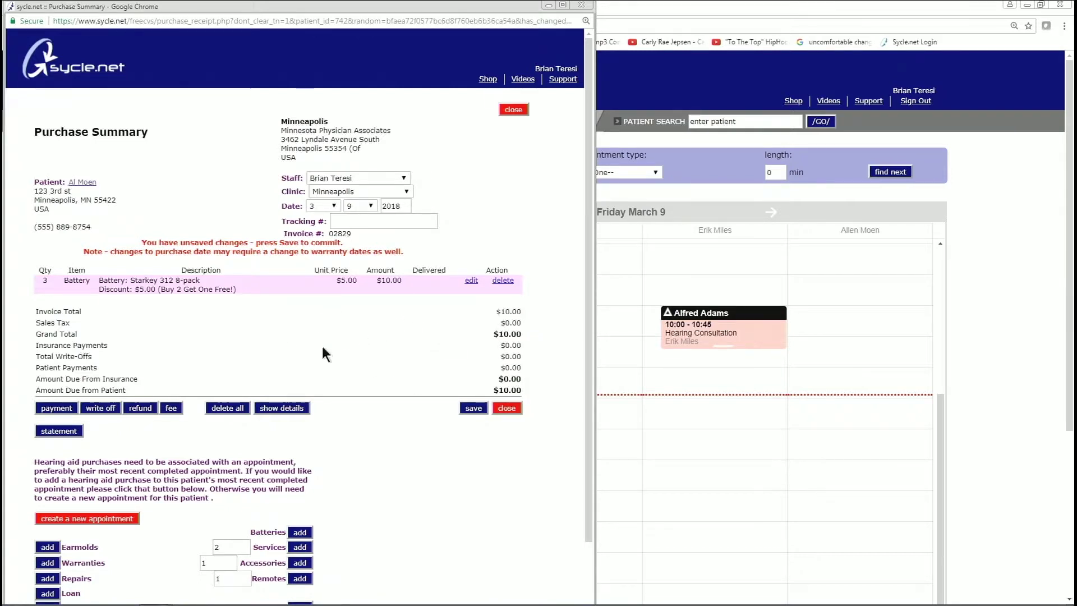
click(466, 410)
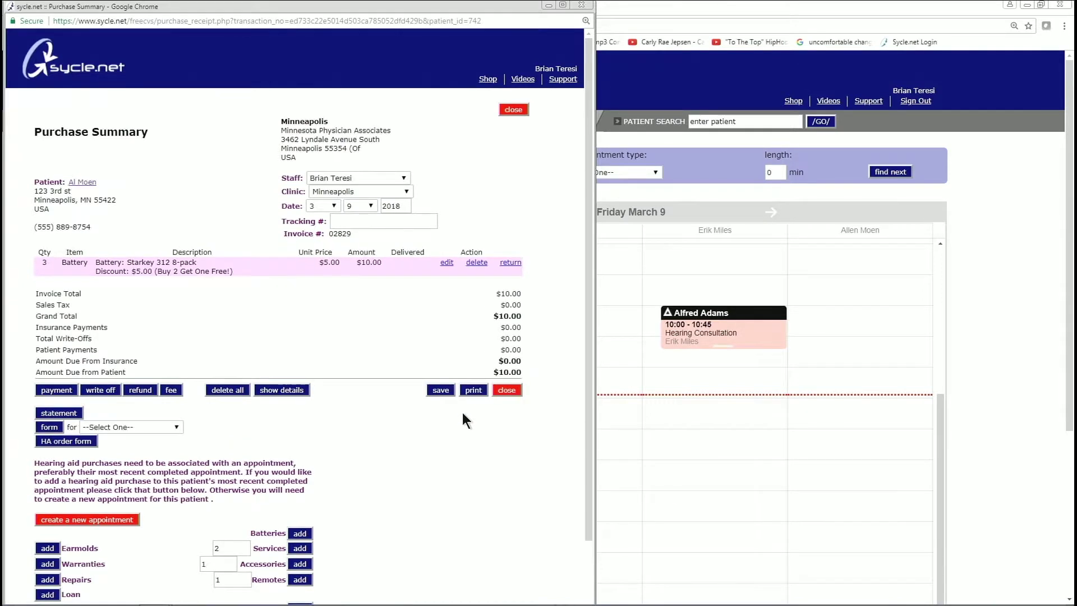
Open the printable version of the purchase summary and maximize its window
click(465, 386)
click(476, 393)
click(474, 390)
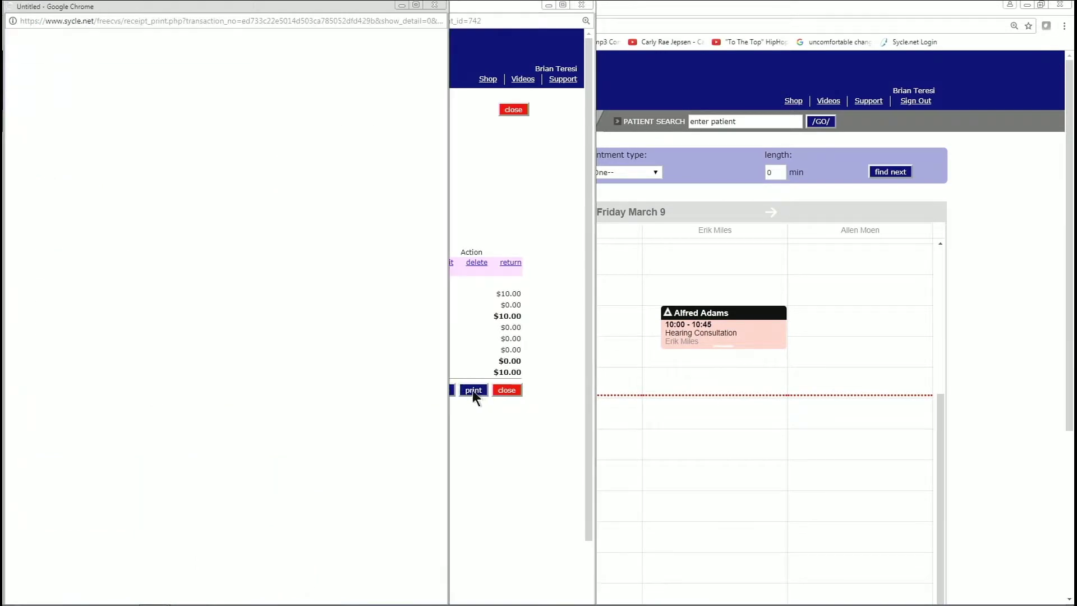
click(417, 7)
Enter the two-line memo "Thank you!" and "Appointment on 4/25" and generate the printable invoice
click(268, 399)
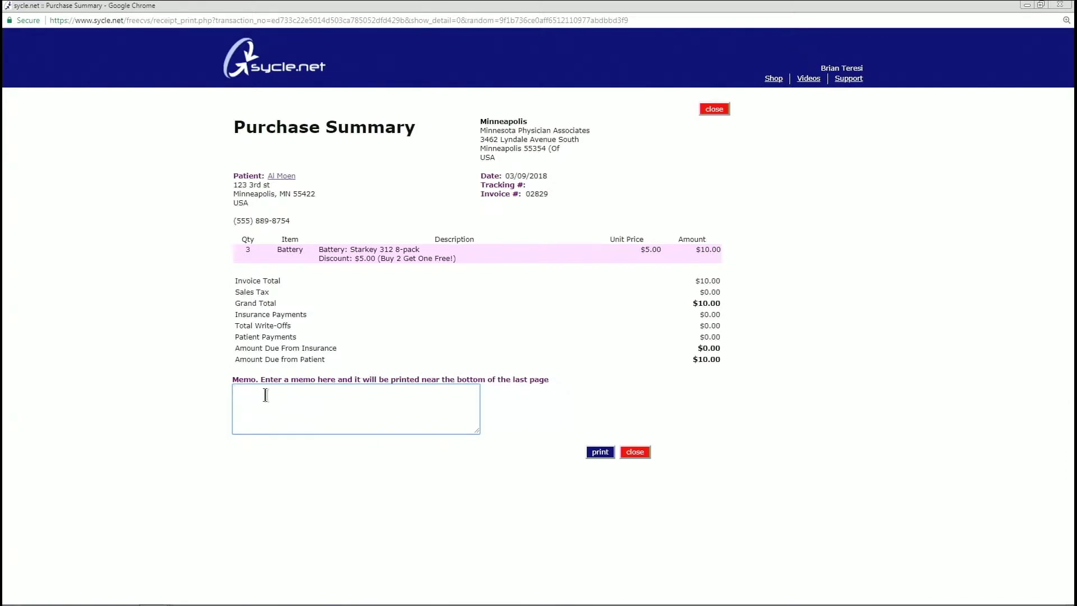
text(hank you!)
key(Return)
text(Appointment on 4/25)
click(603, 454)
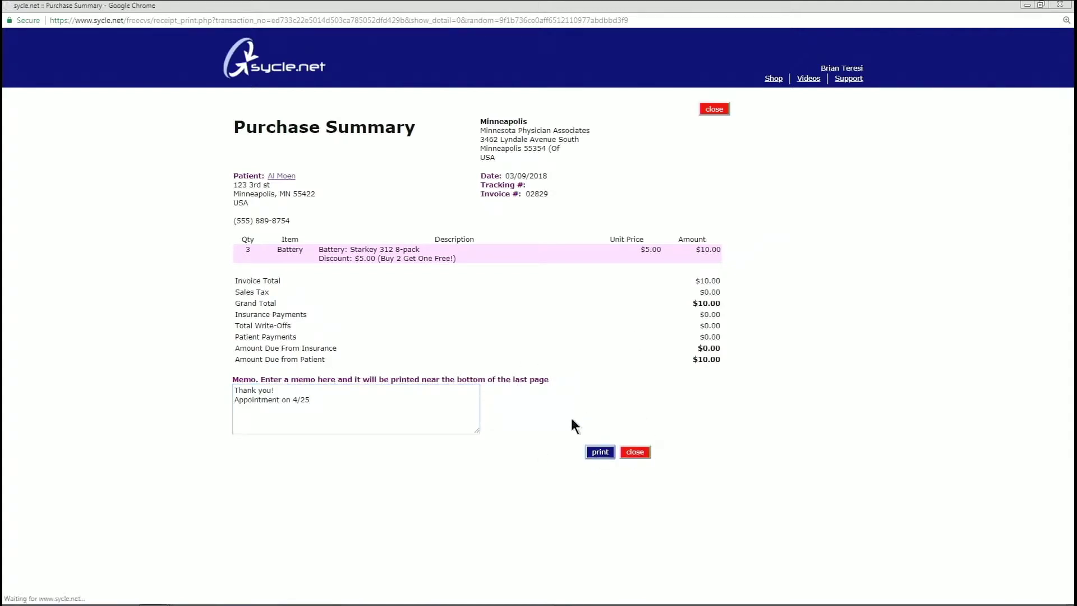
Examine the invoice's header, unit price, amount, discount line and memo, and close the invoice window
scroll(470, 322, down, 1)
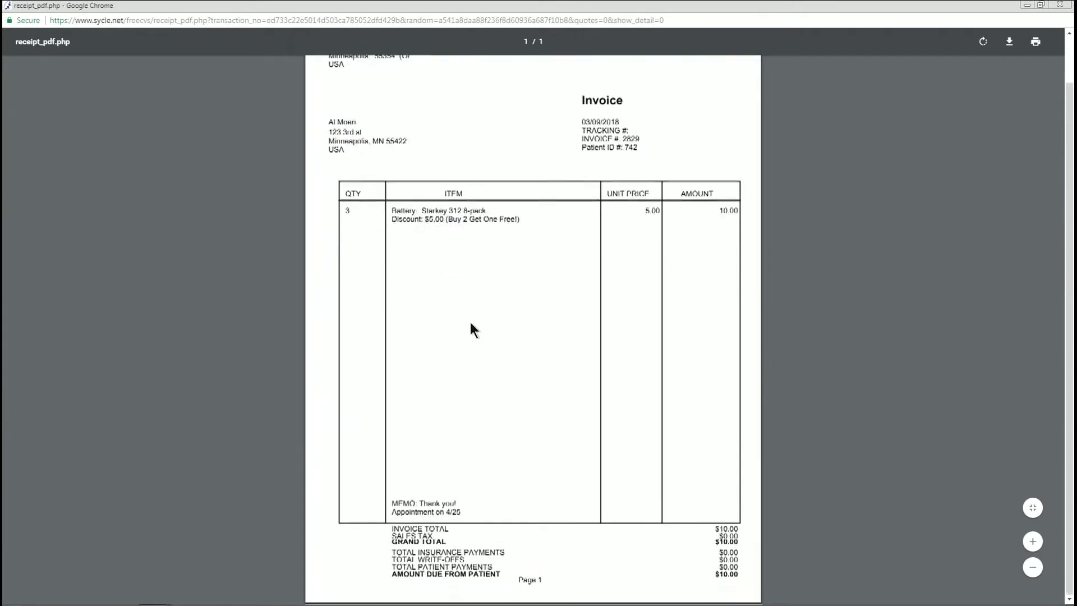
scroll(466, 358, up, 1)
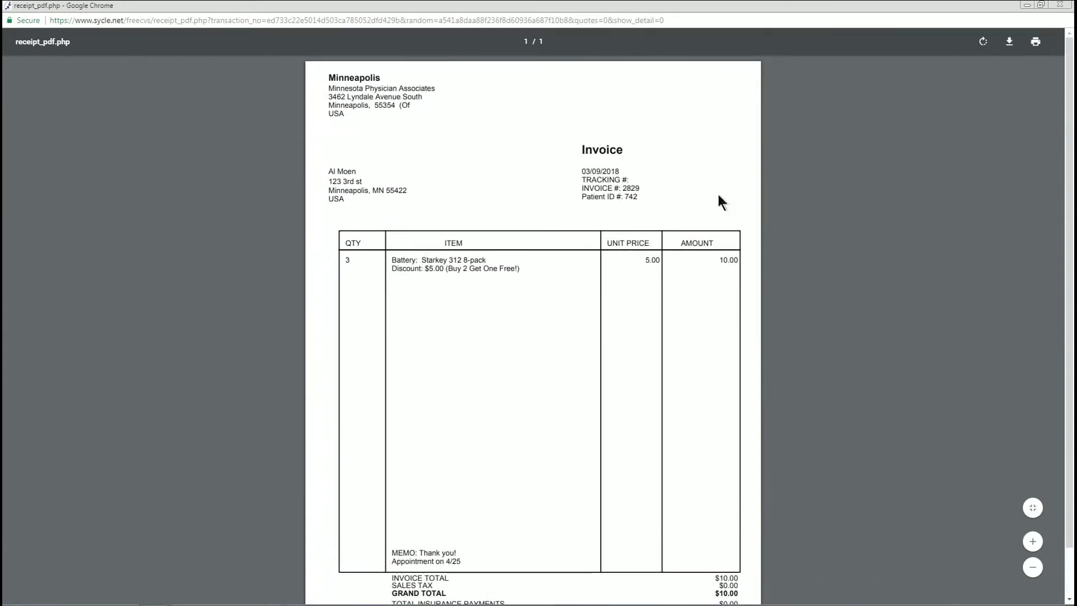
click(632, 100)
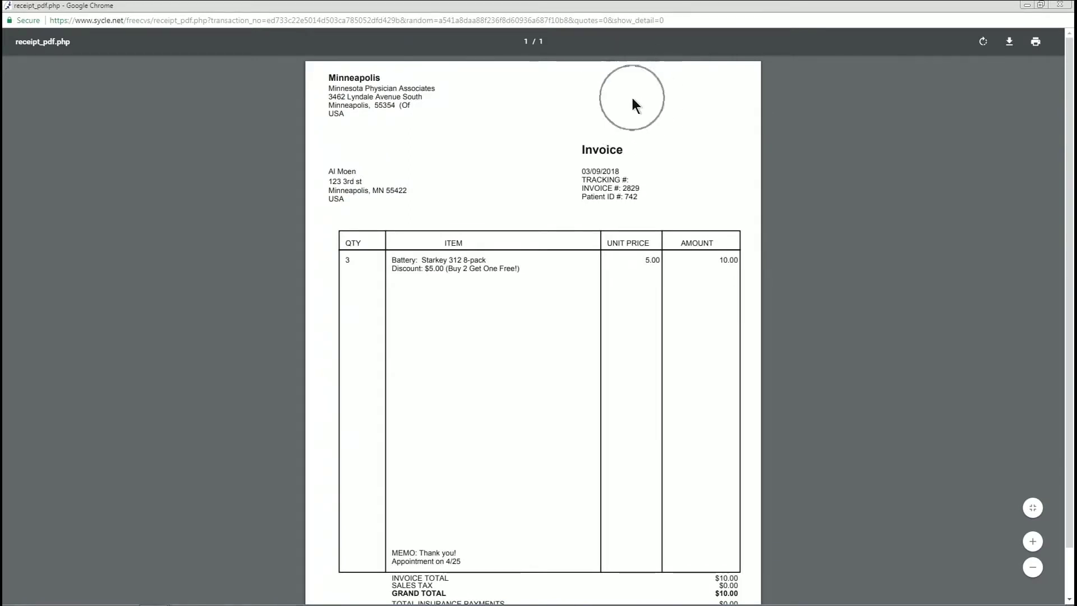
click(686, 137)
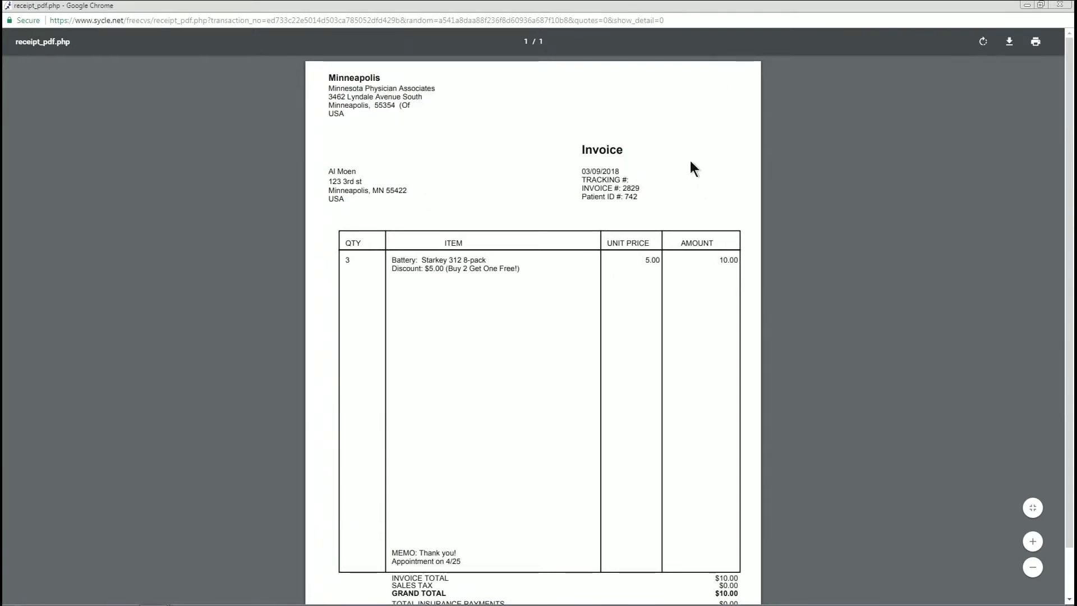
scroll(688, 160, down, 1)
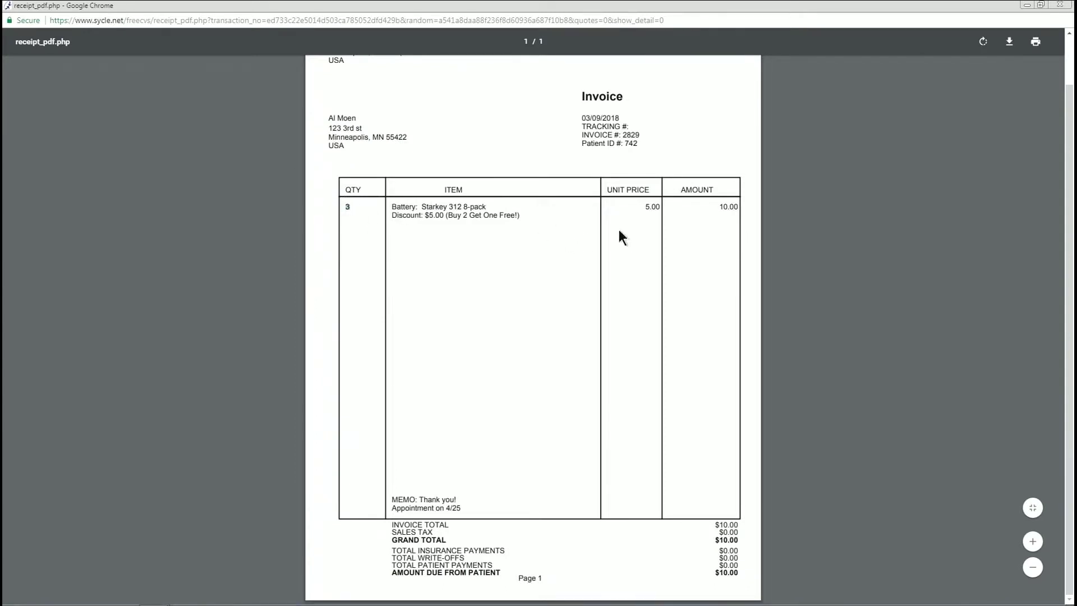
drag(643, 207, 747, 207)
click(526, 214)
drag(392, 215, 524, 220)
click(523, 394)
drag(463, 508, 386, 508)
drag(462, 508, 391, 497)
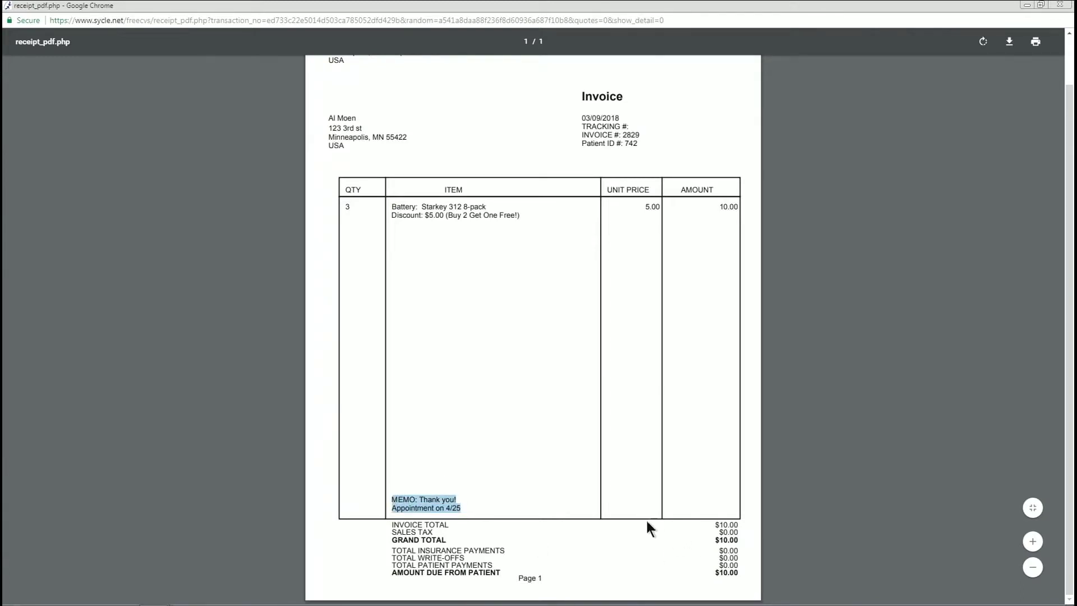
click(1059, 5)
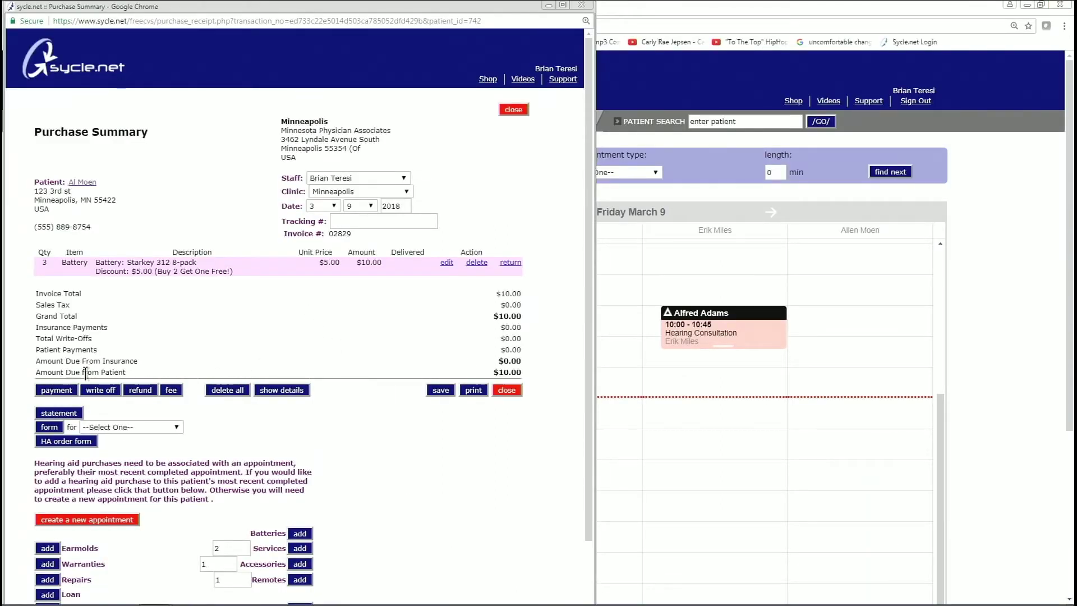
Start adding a payment to the purchase and fill in the total amount due, $10.00
click(56, 391)
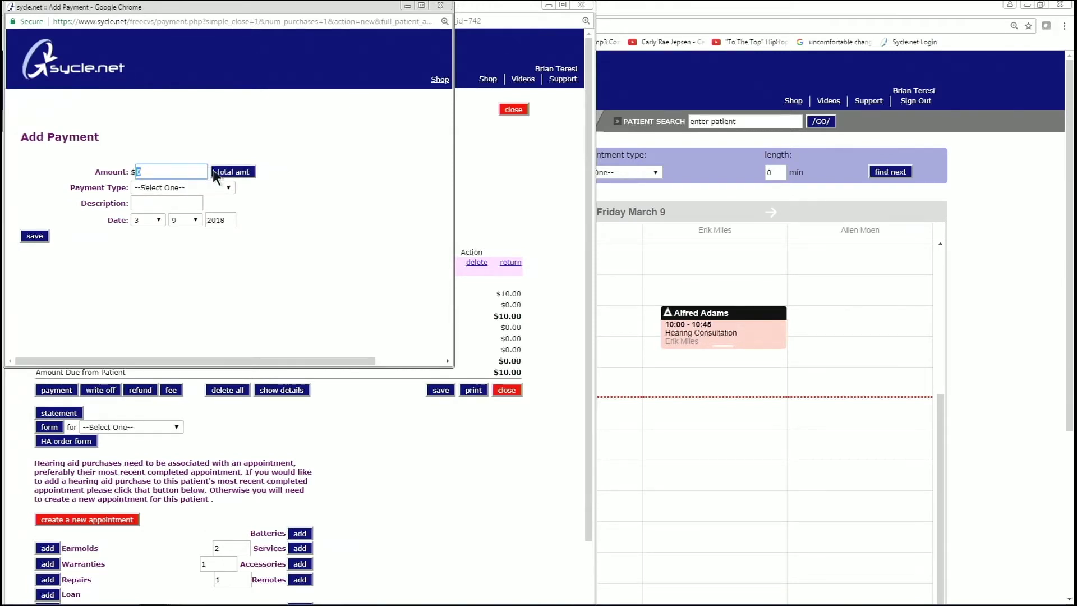
click(230, 170)
drag(178, 174, 133, 176)
click(175, 177)
drag(175, 176, 132, 175)
Set the payment type to Visa
click(227, 189)
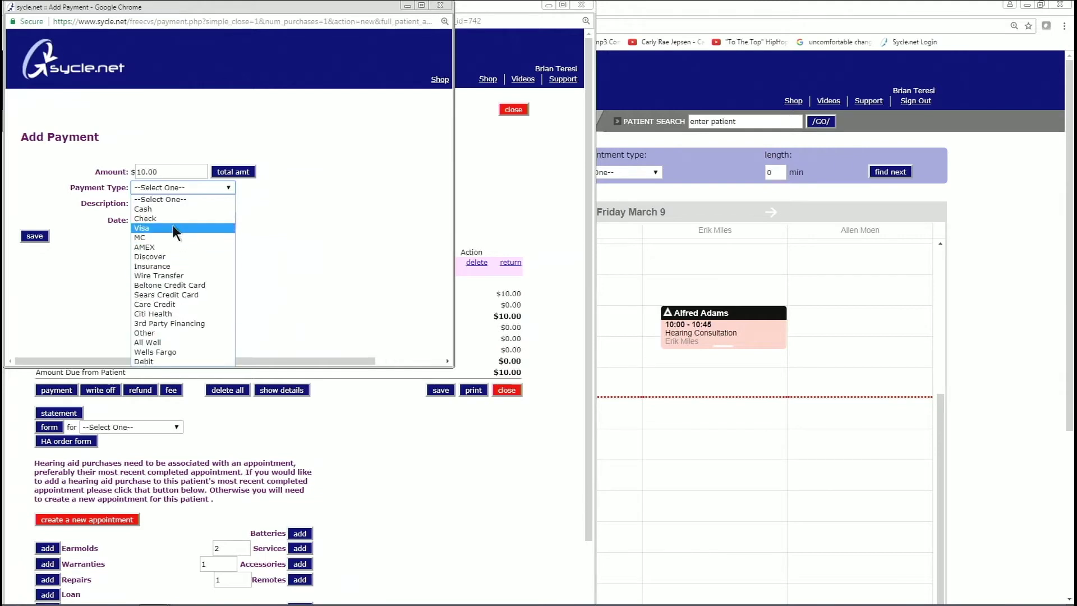
click(177, 209)
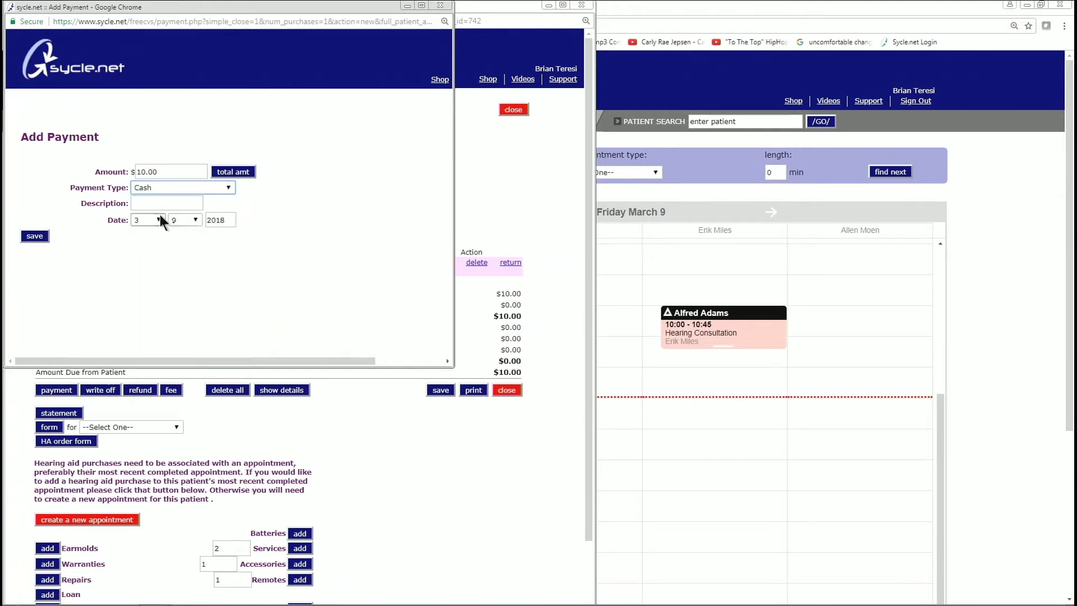
click(231, 187)
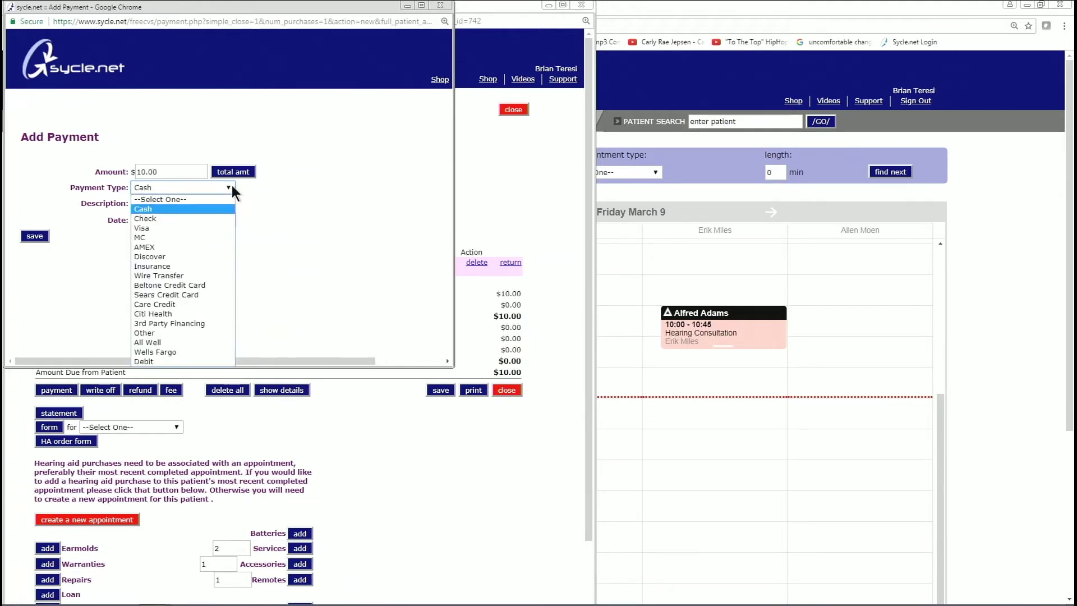
click(176, 227)
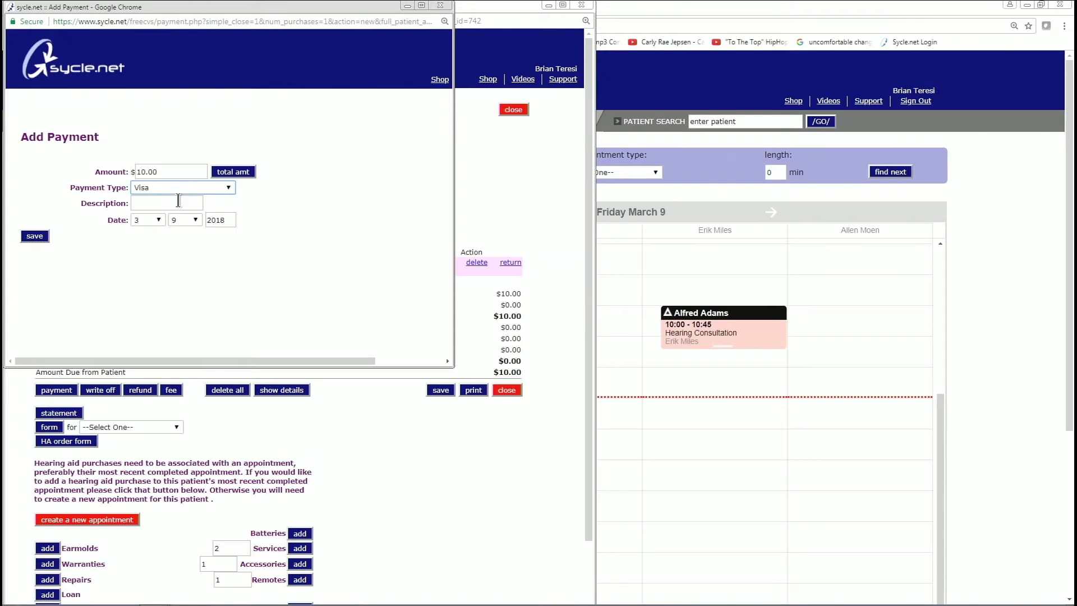
Describe the payment as "Paid in full" followed by the card reference number, and save the payment
click(148, 205)
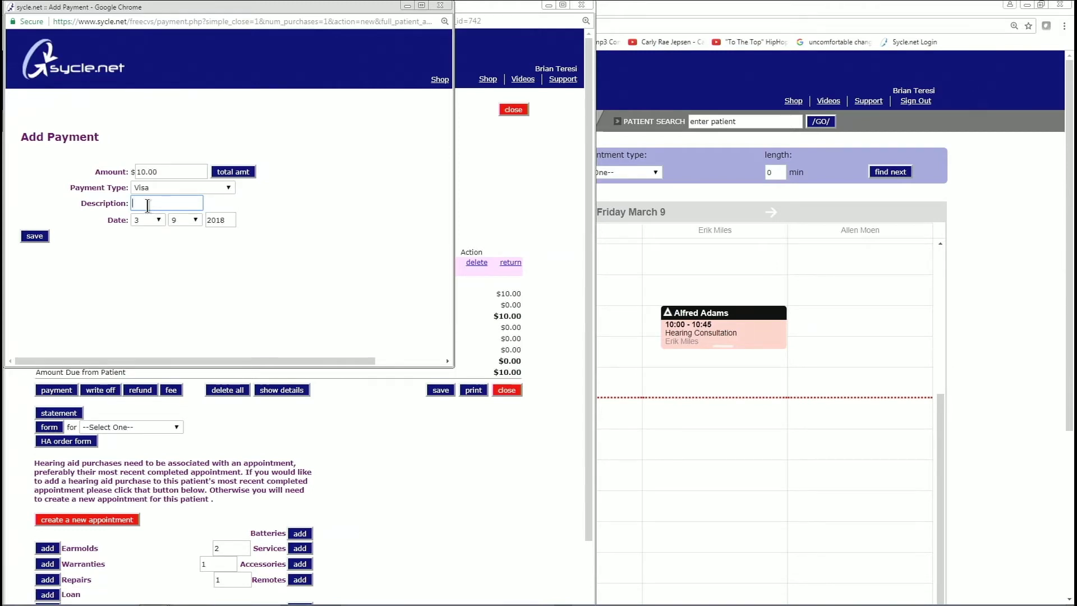
text(Paid in full 4568#)
click(30, 236)
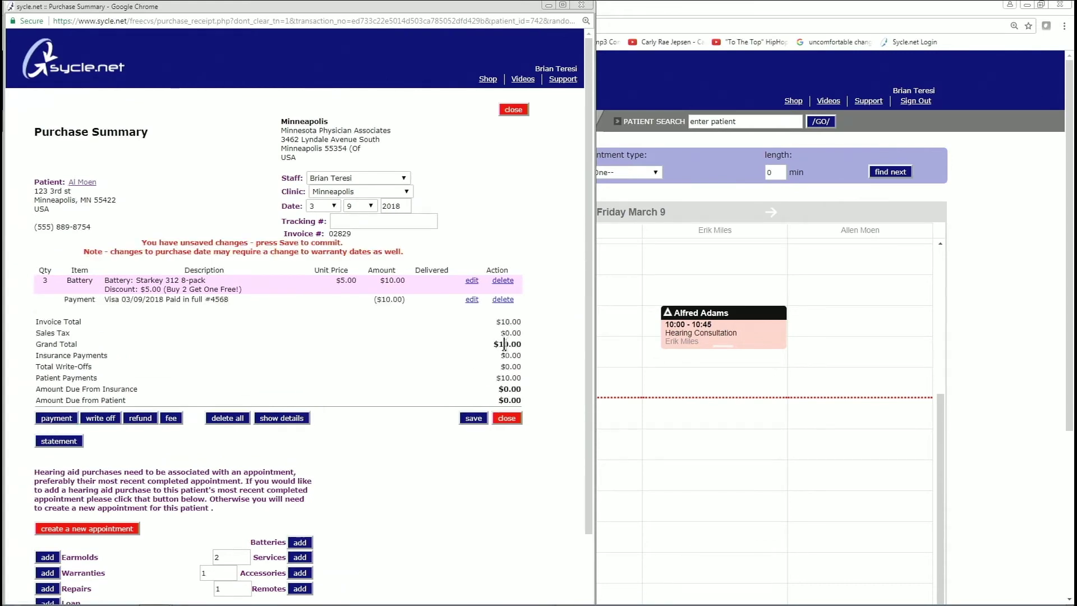
Check the amount due from the patient and save the purchase with its added payment
click(510, 400)
scroll(230, 377, down, 1)
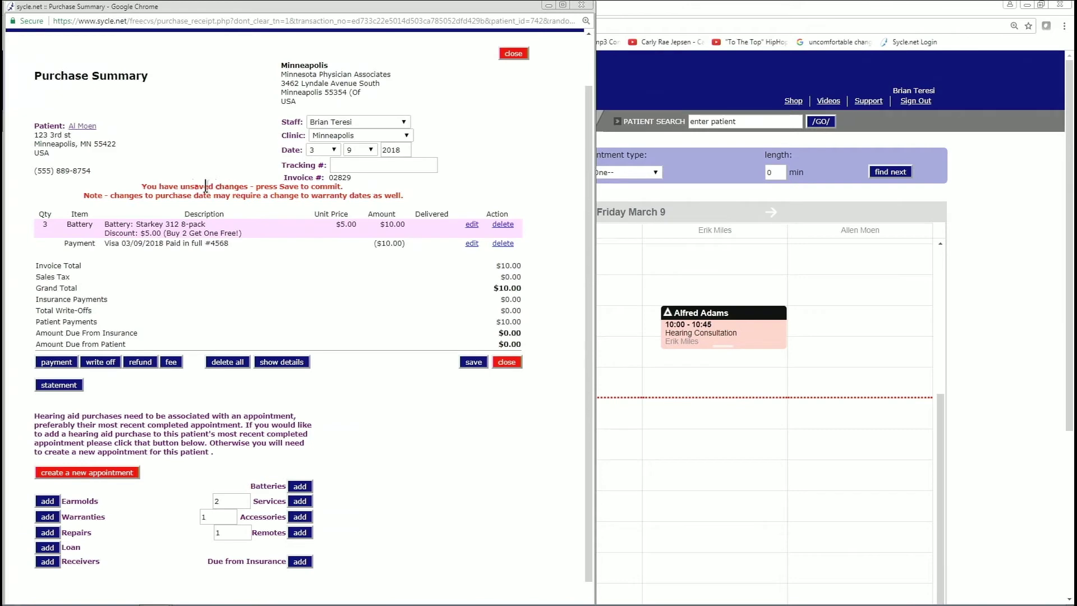
drag(142, 187, 406, 199)
click(468, 362)
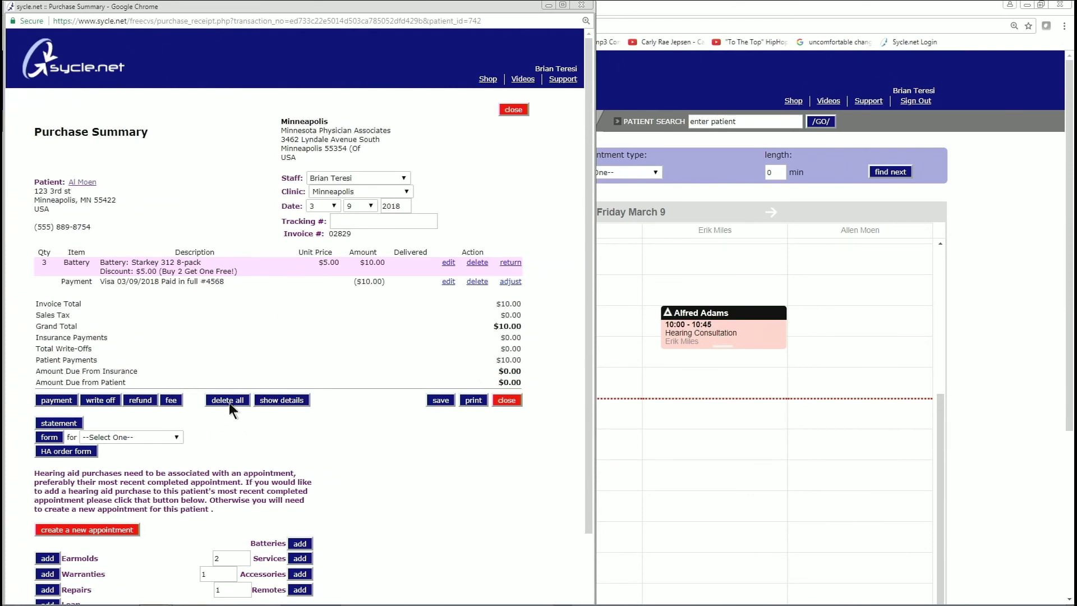
scroll(390, 443, down, 2)
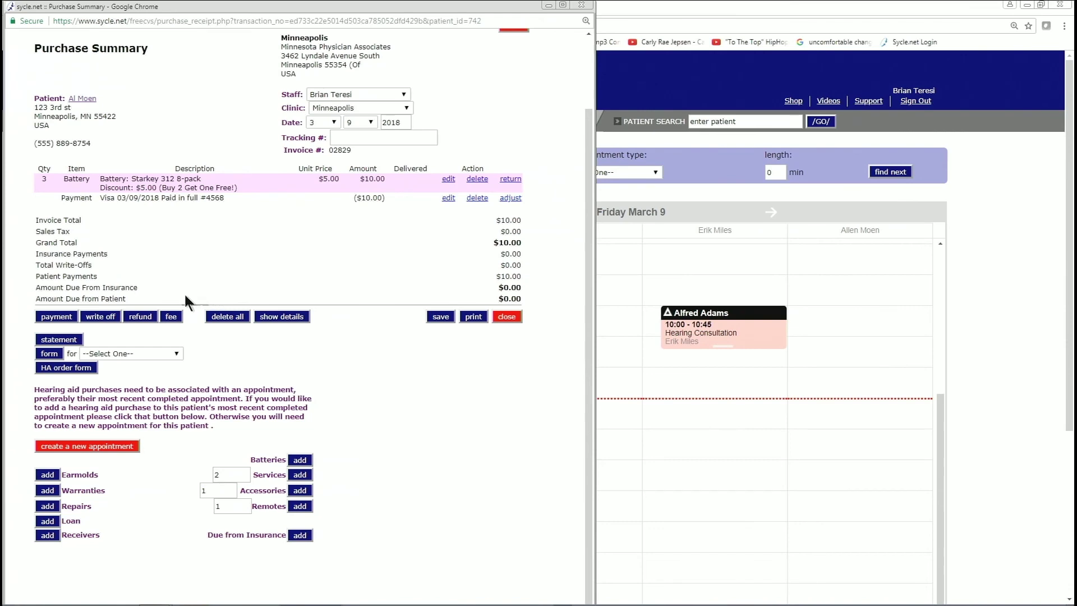
scroll(191, 294, up, 2)
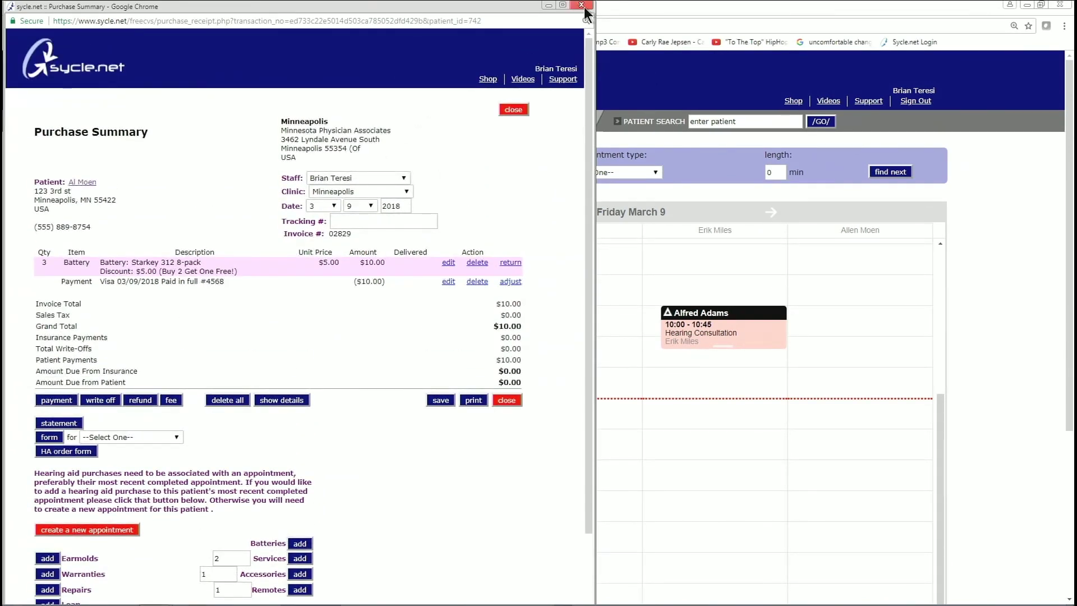